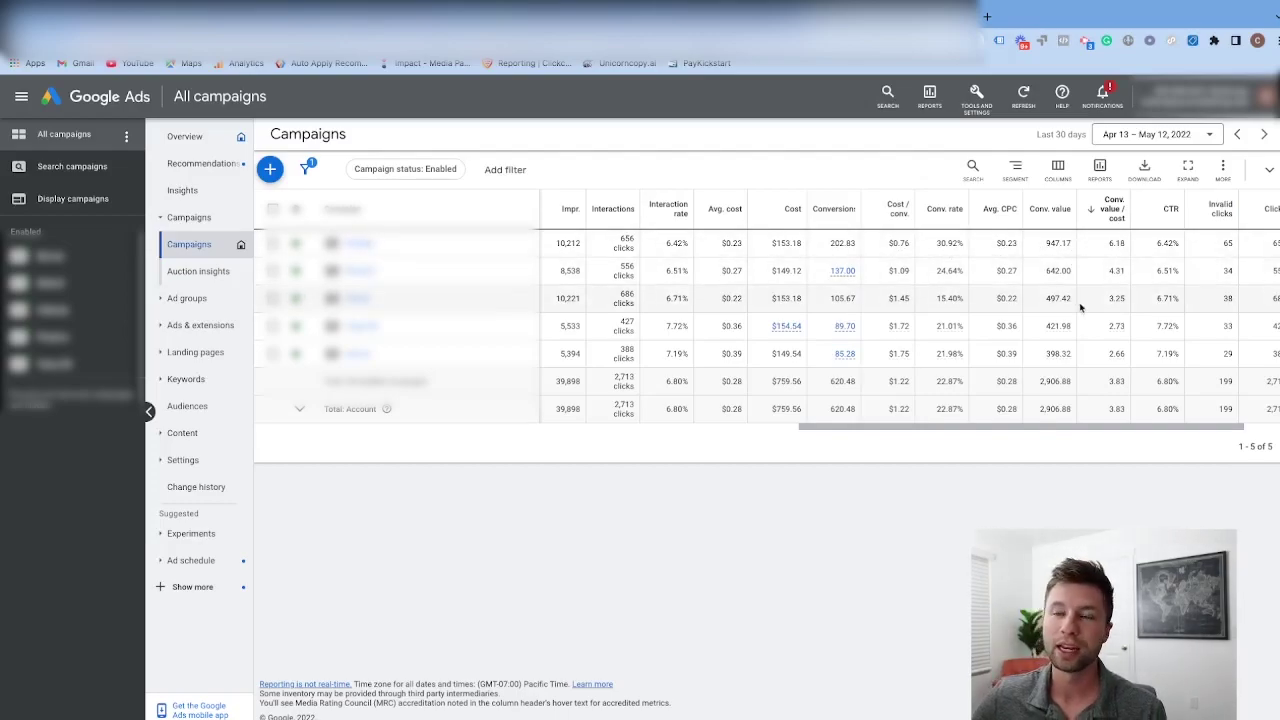
- Compare the conversion value per cost figures across the enabled campaigns
left_click_drag(1104, 247, 1130, 246)
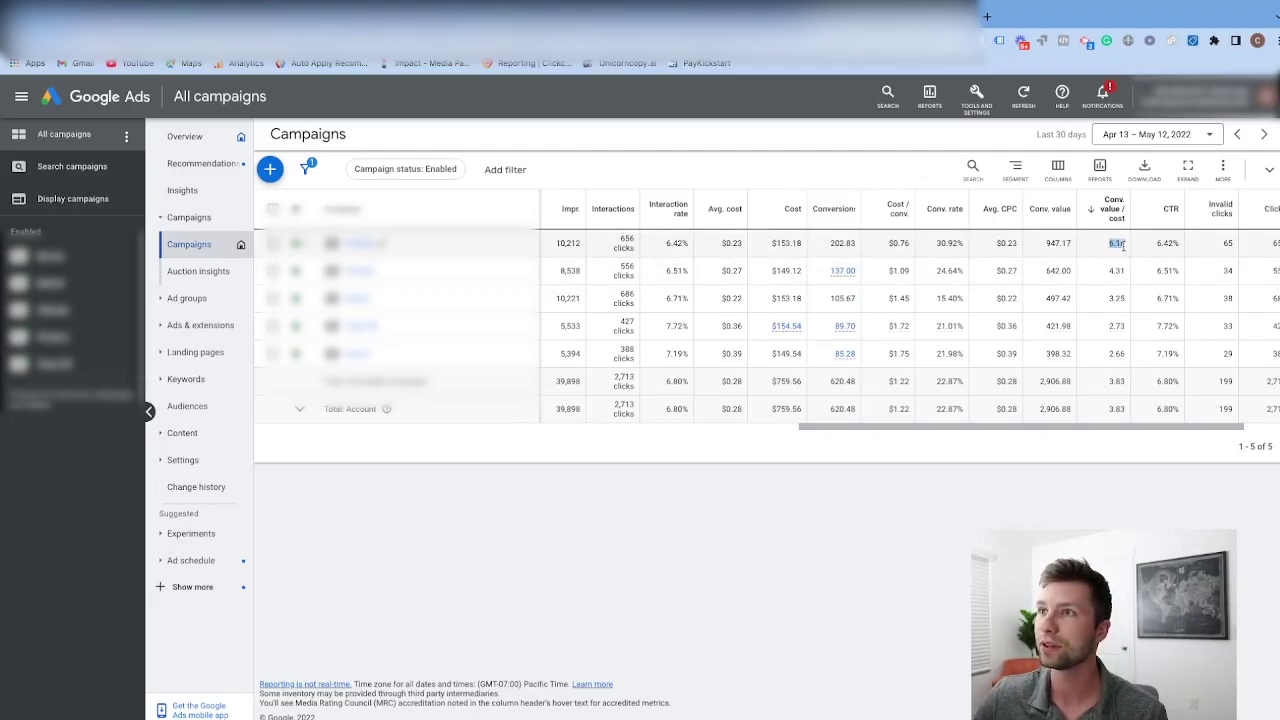
left_click_drag(1104, 273, 1130, 275)
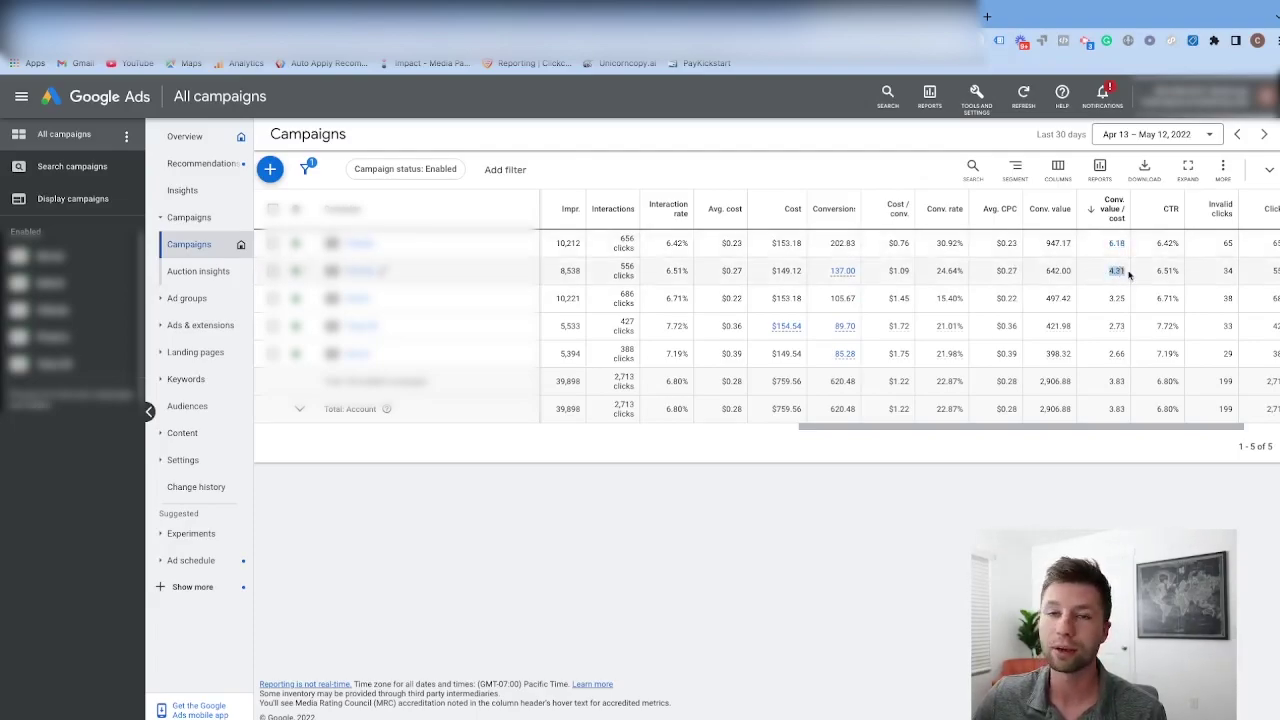
left_click_drag(1104, 329, 1130, 330)
left_click(1106, 355)
mouse_move(1100, 356)
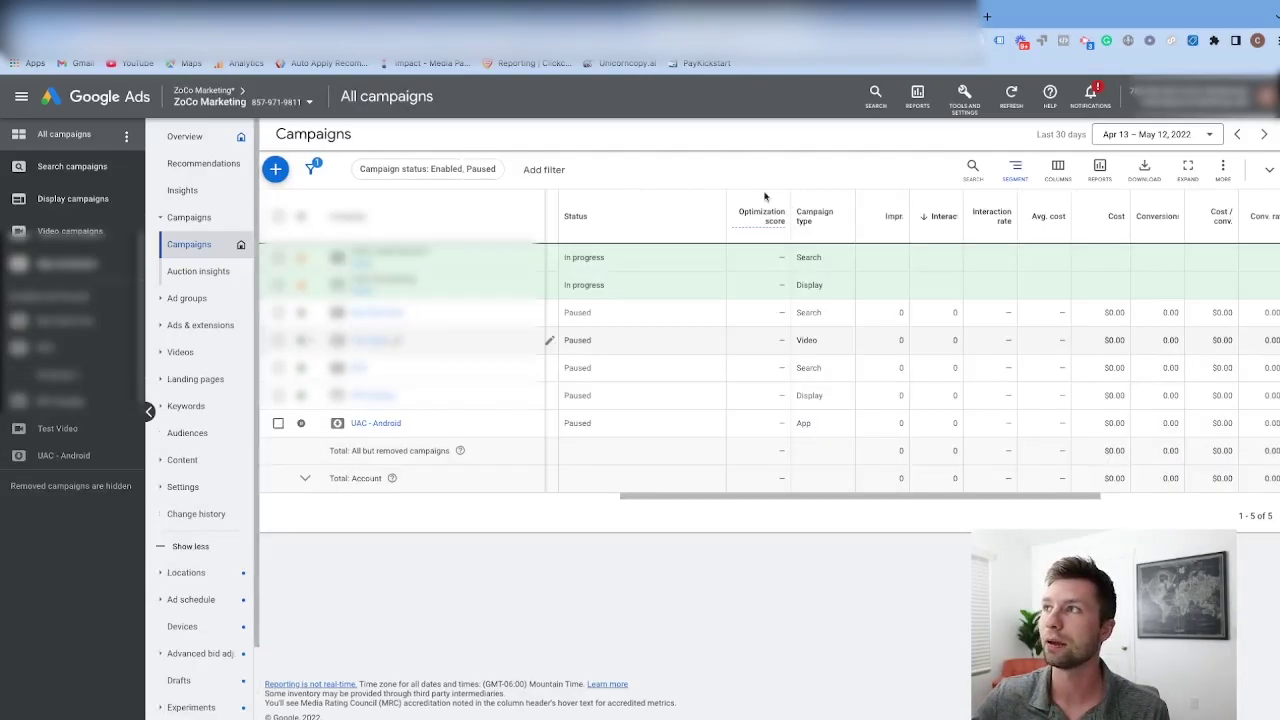
- Open the account's conversions summary and review the status of the purchase and lead form conversion actions
left_click(956, 110)
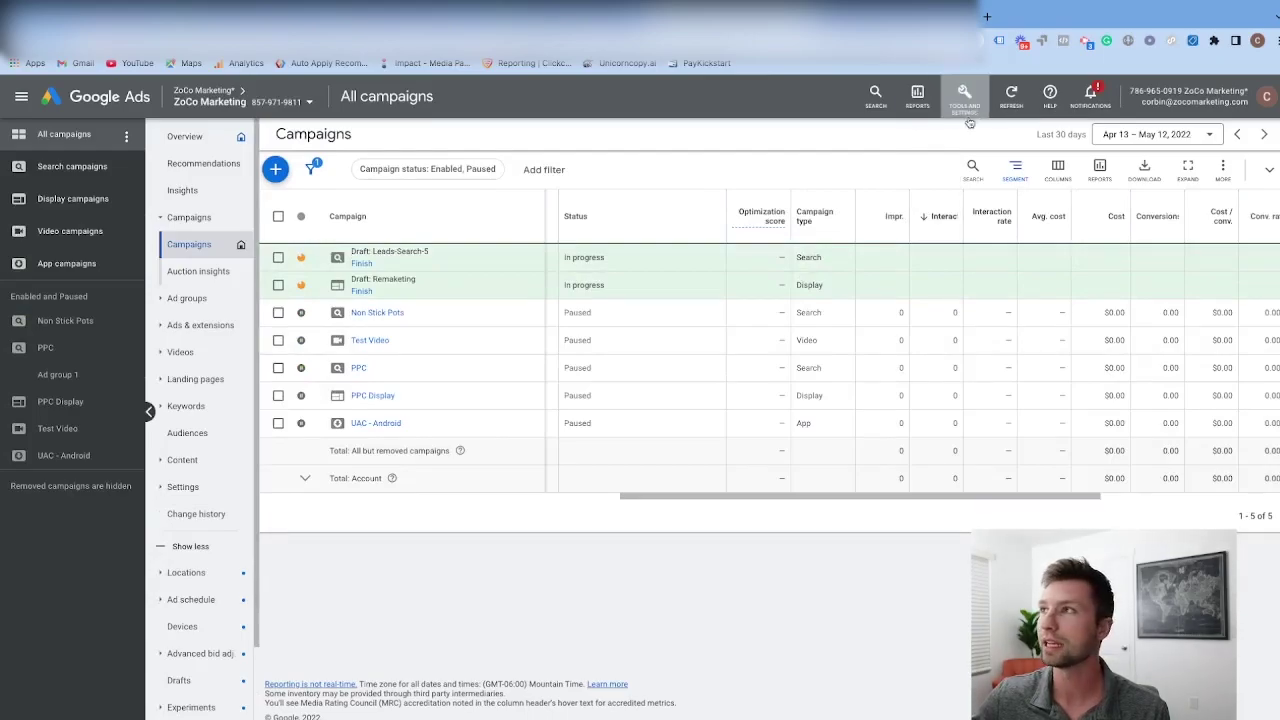
left_click(875, 174)
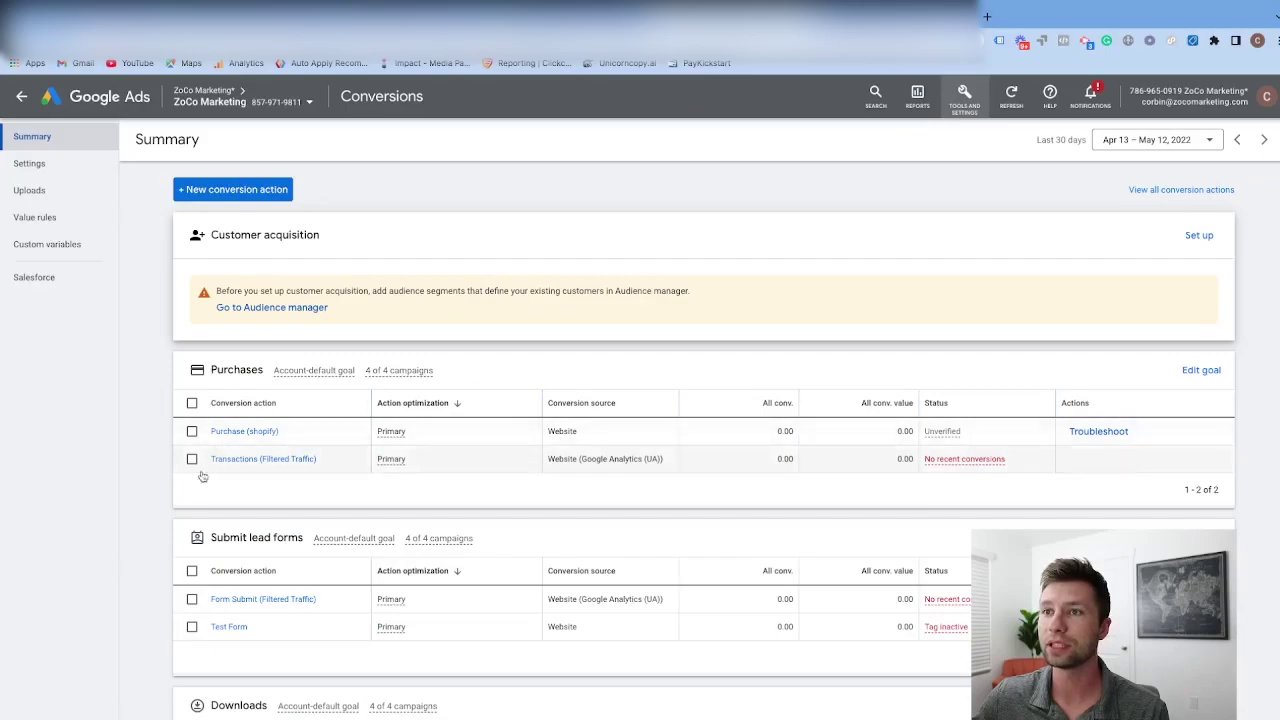
left_click_drag(769, 430, 865, 510)
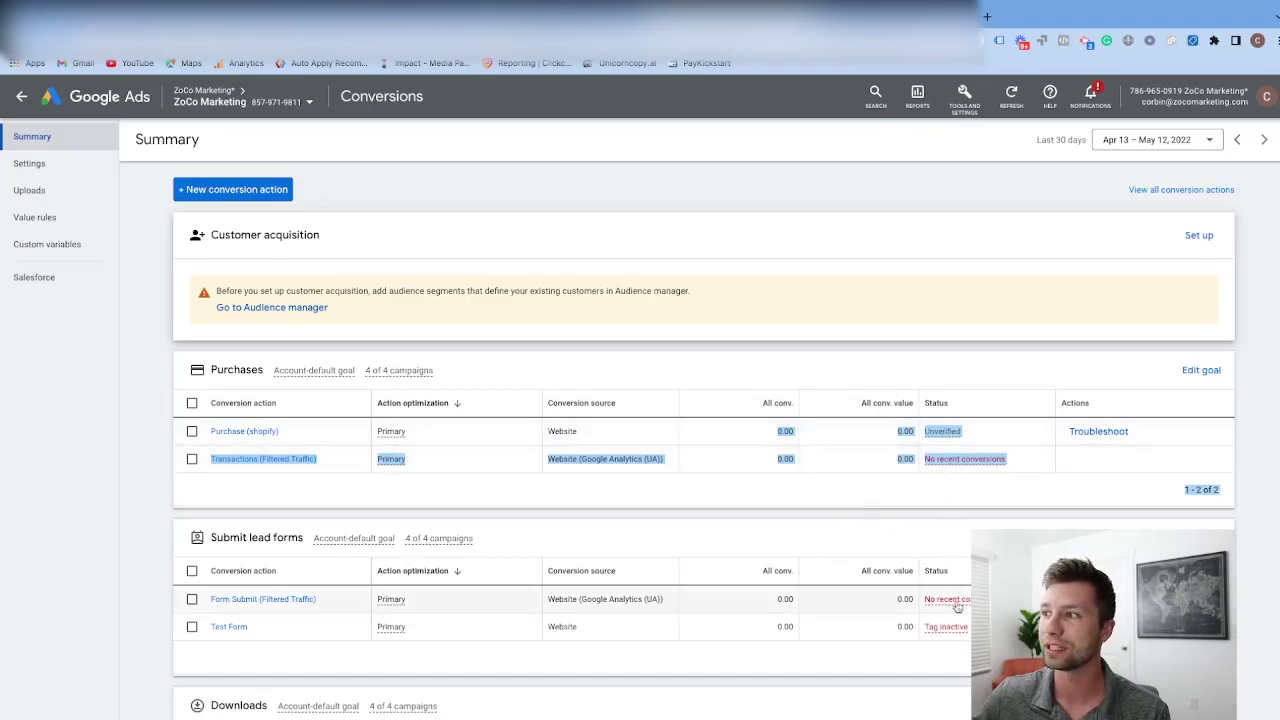
scroll(952, 610, "down", 1)
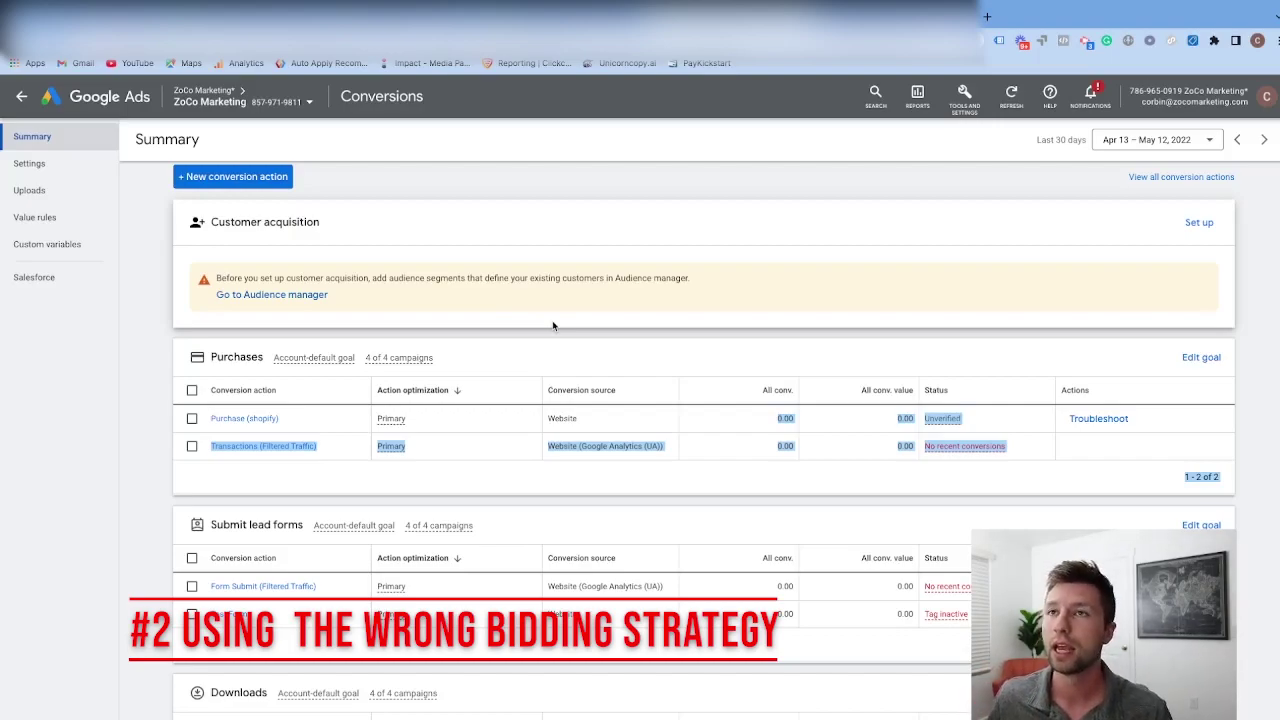
- Return to the campaigns and open the bidding settings of the PPC campaign
left_click(22, 98)
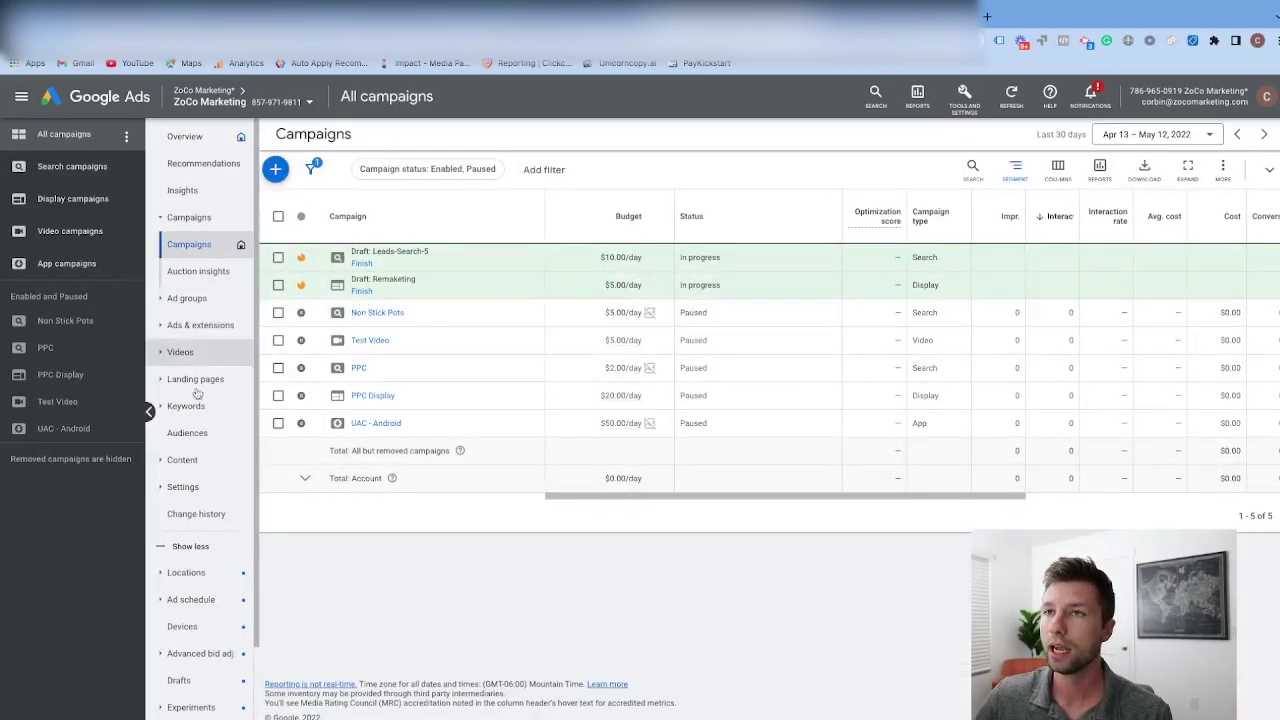
left_click(46, 347)
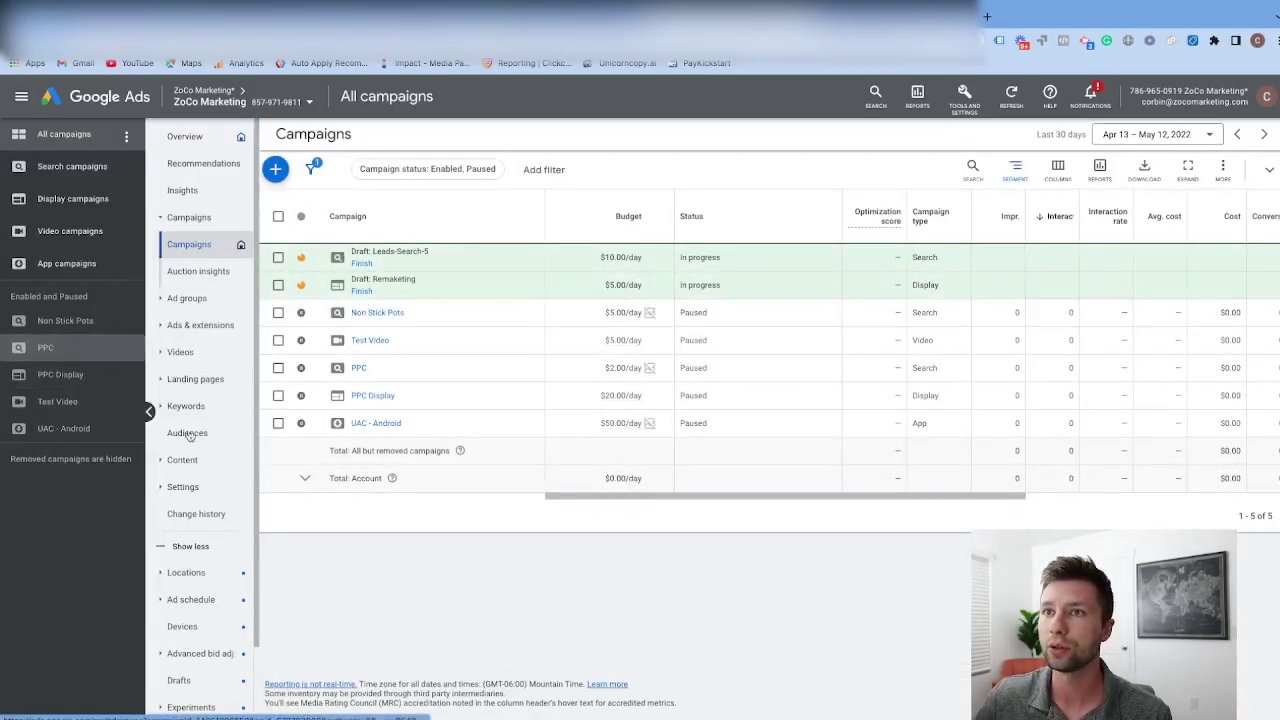
left_click(204, 405)
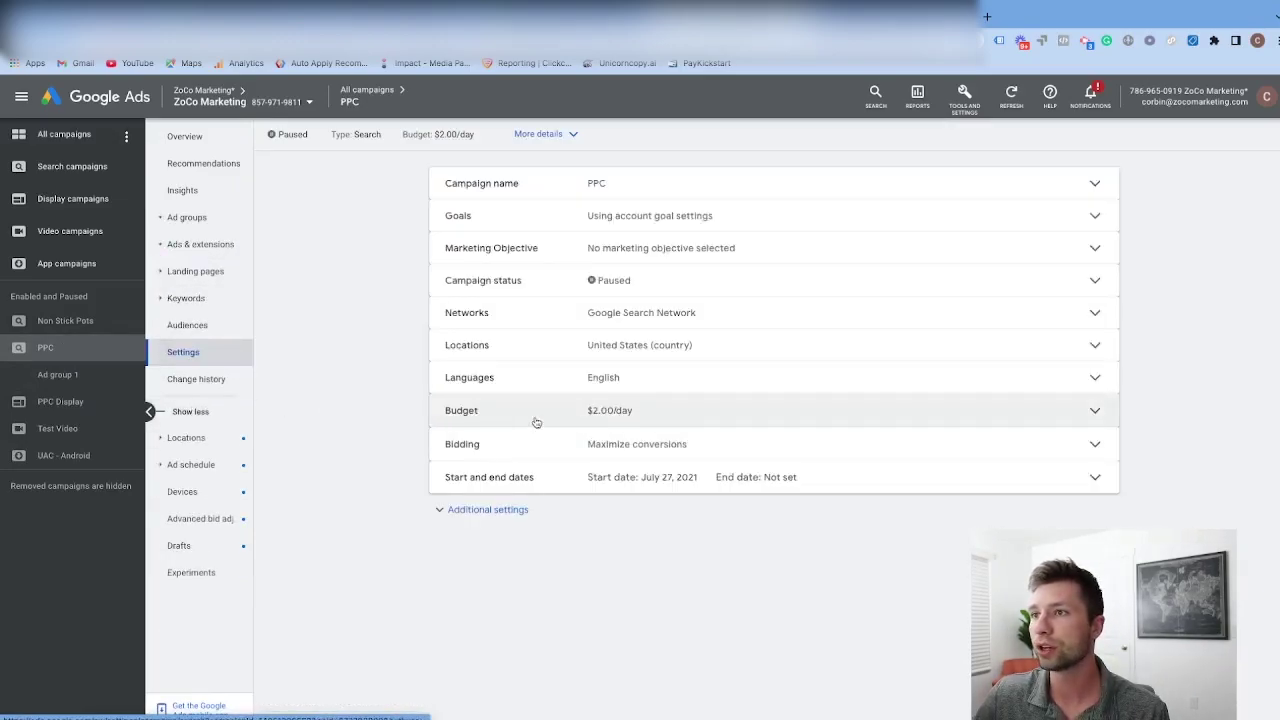
left_click(843, 448)
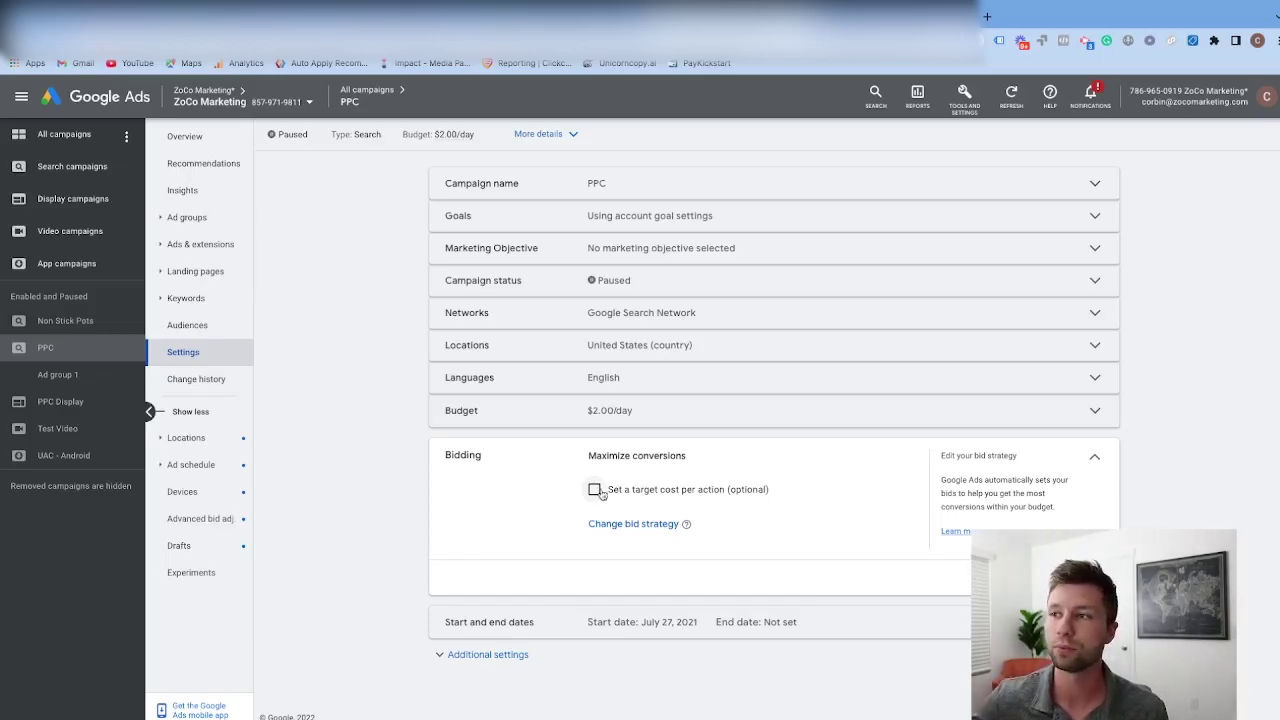
- Change the PPC campaign's bid strategy to focus on Clicks and review the other focus options
left_click(650, 524)
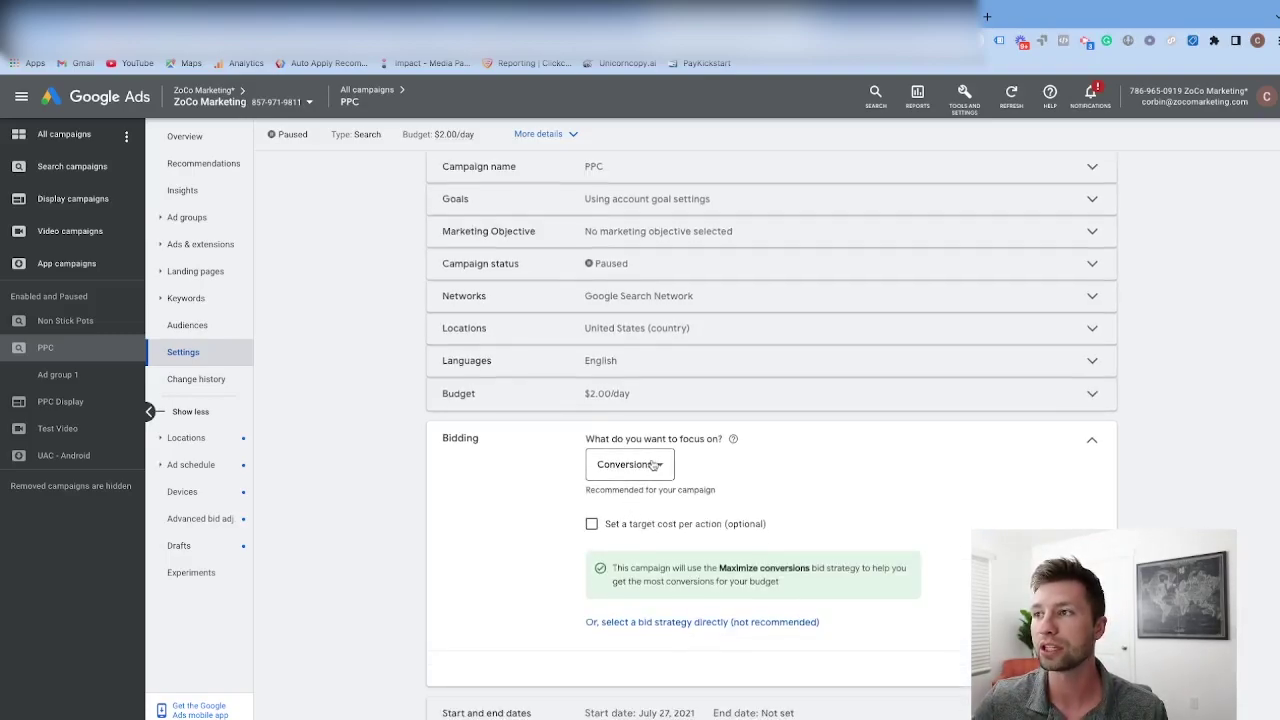
left_click(648, 464)
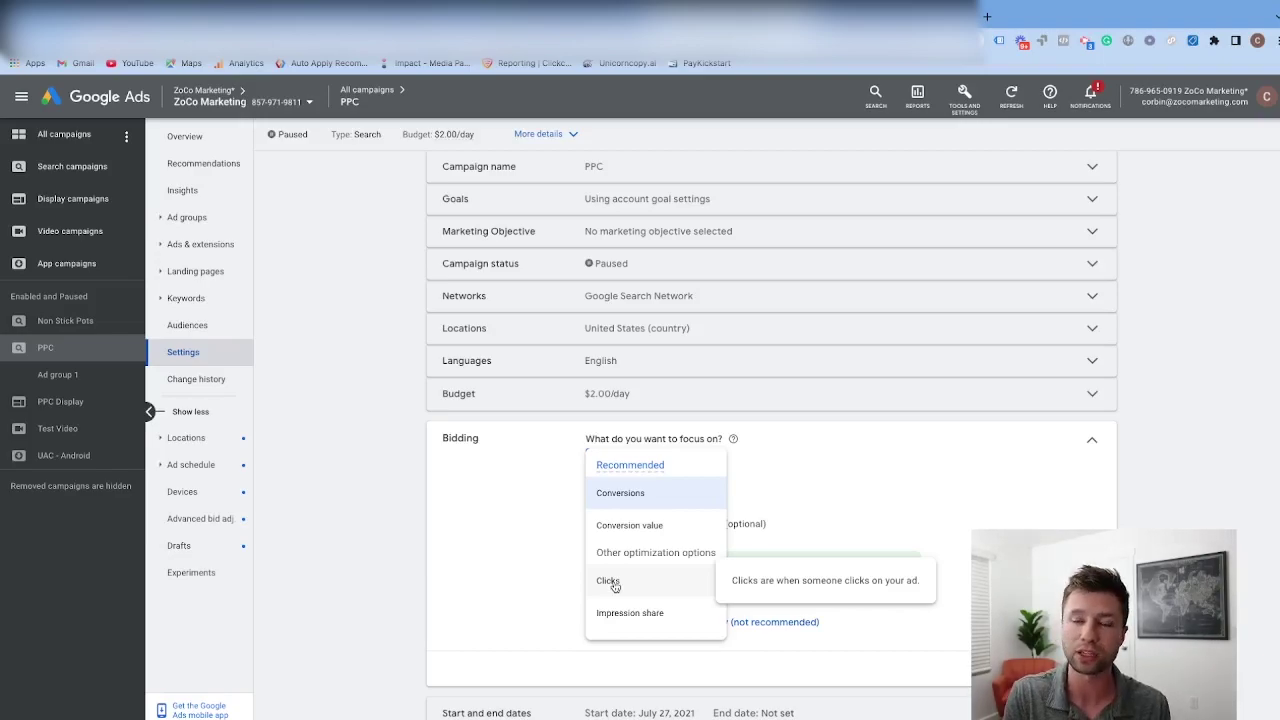
left_click(608, 581)
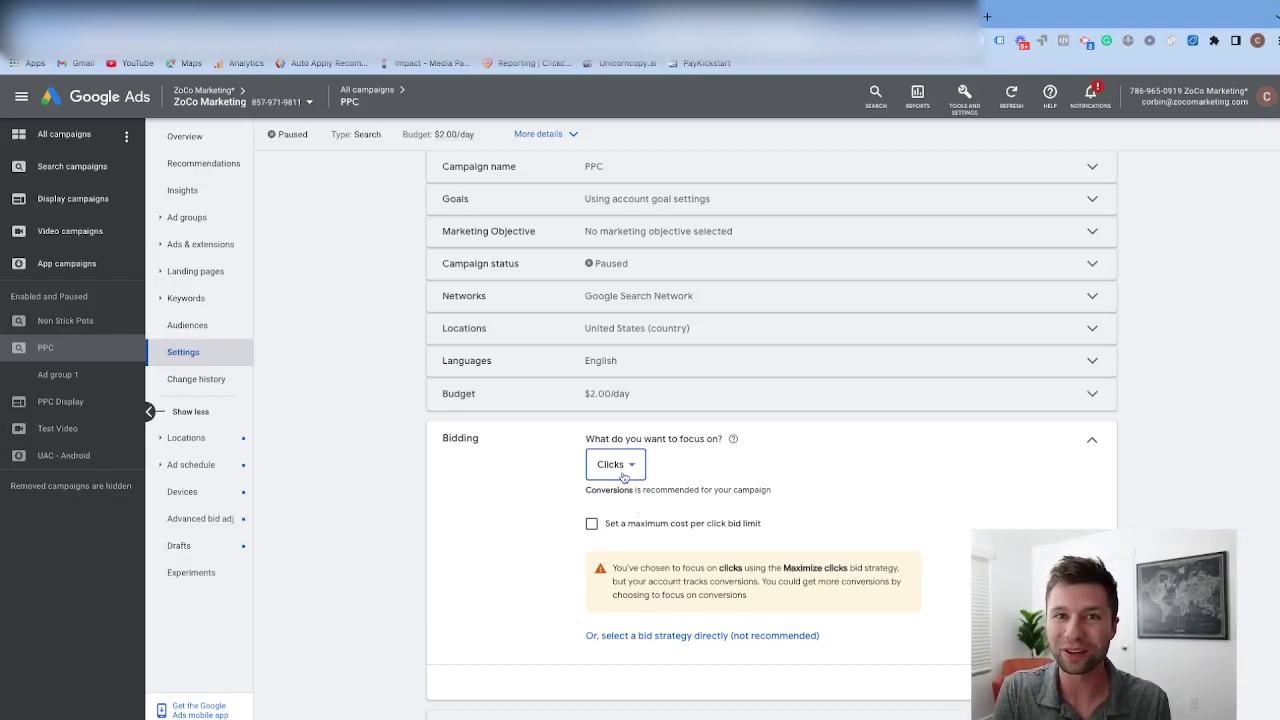
left_click(624, 477)
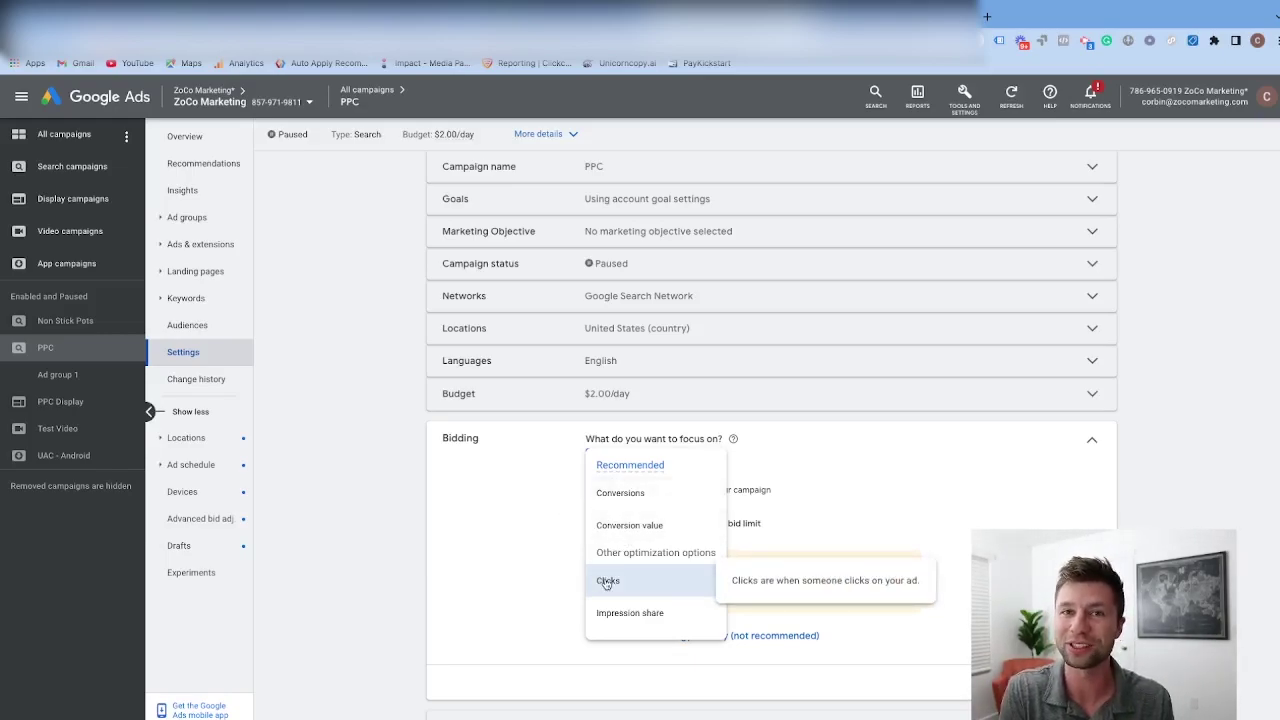
scroll(561, 349, "up", 1)
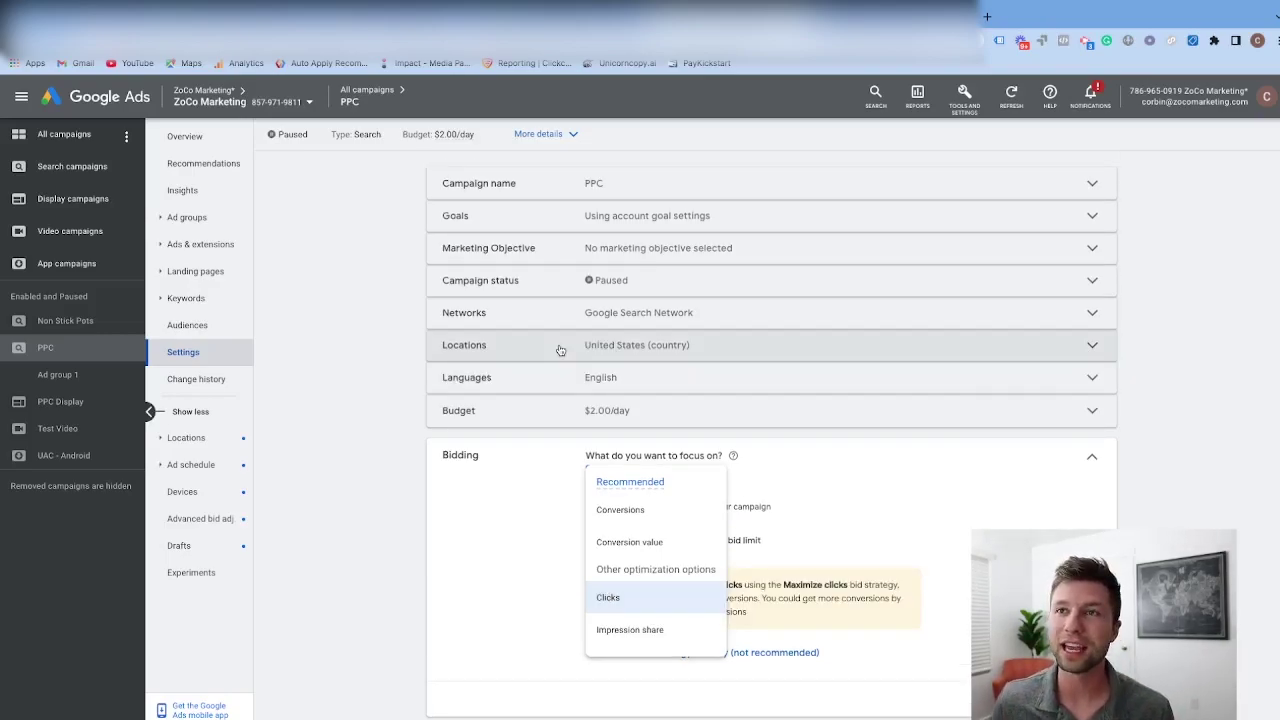
- Leave the PPC campaign for the search campaigns, discarding the unsaved bidding change
left_click(95, 352)
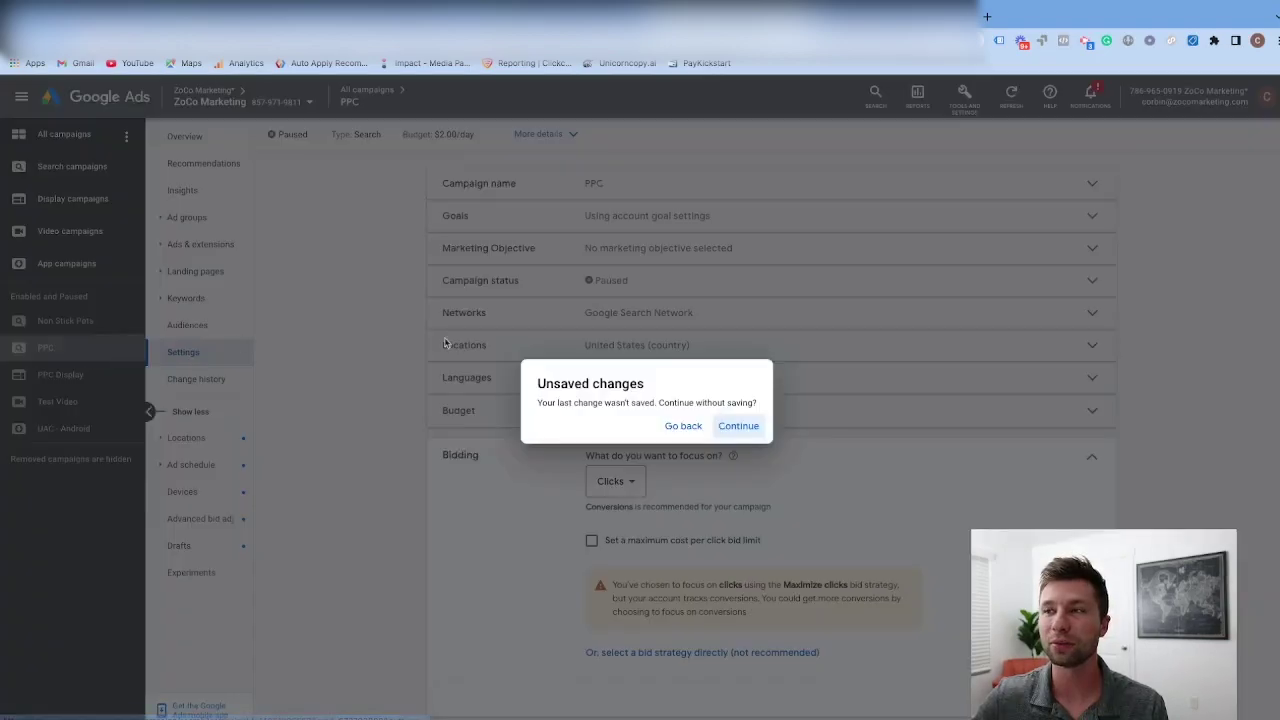
left_click(693, 428)
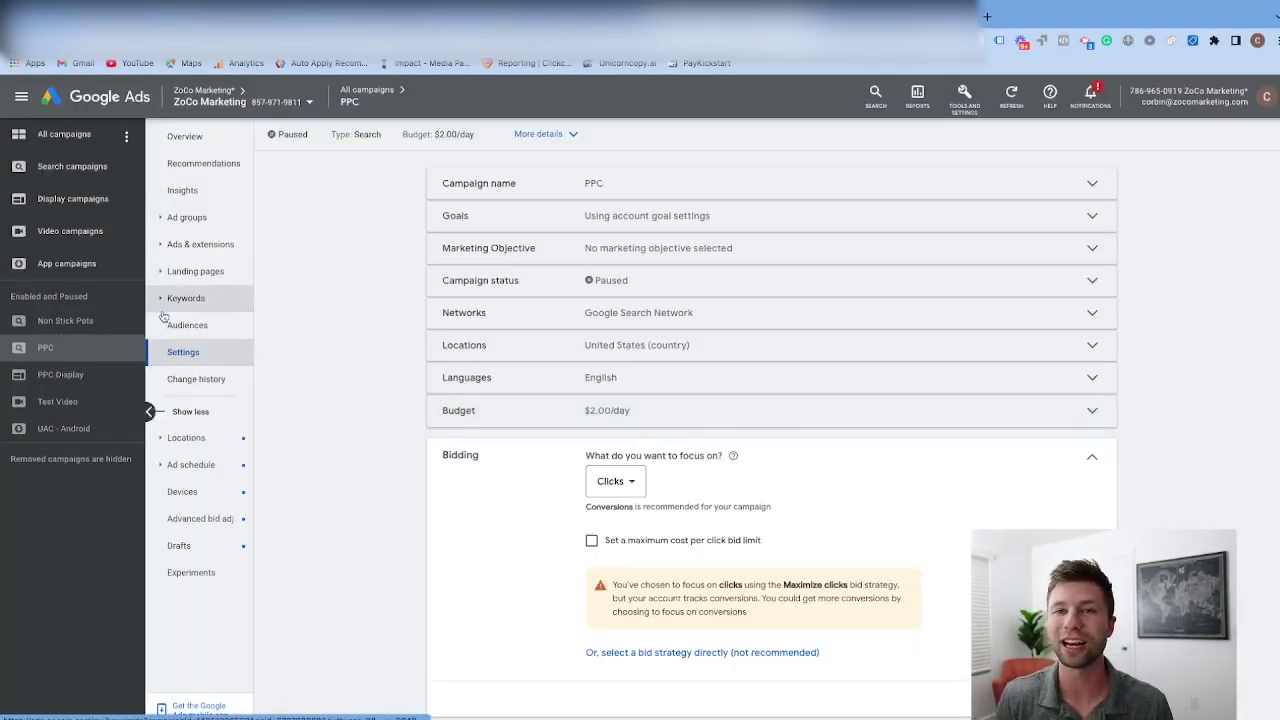
left_click(80, 166)
left_click(738, 426)
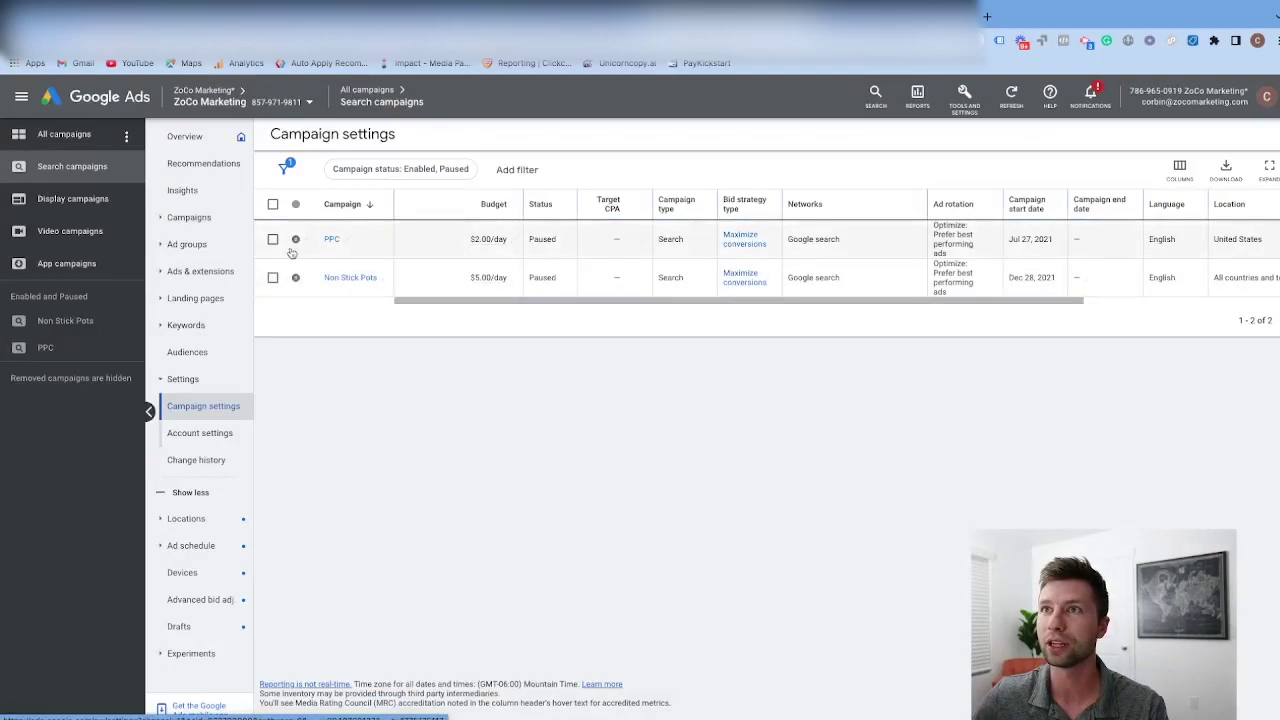
- Go to the list of all campaigns and start creating a new campaign
left_click(88, 137)
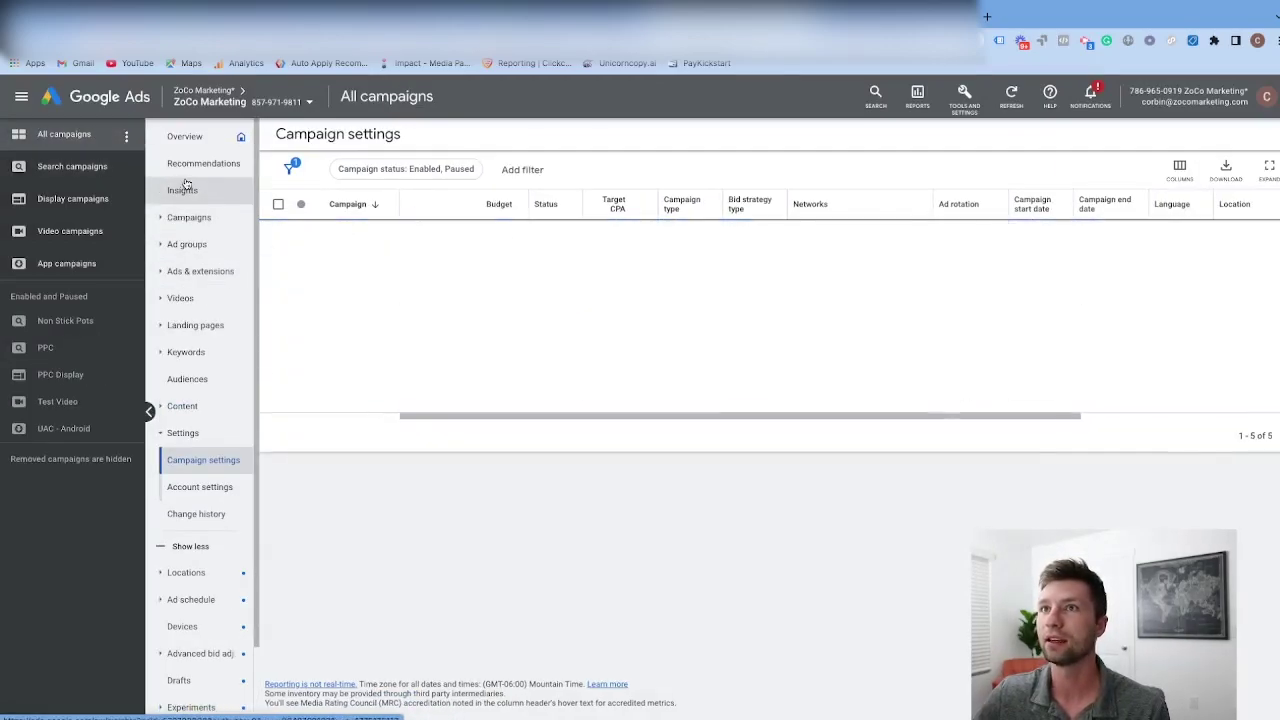
left_click(189, 217)
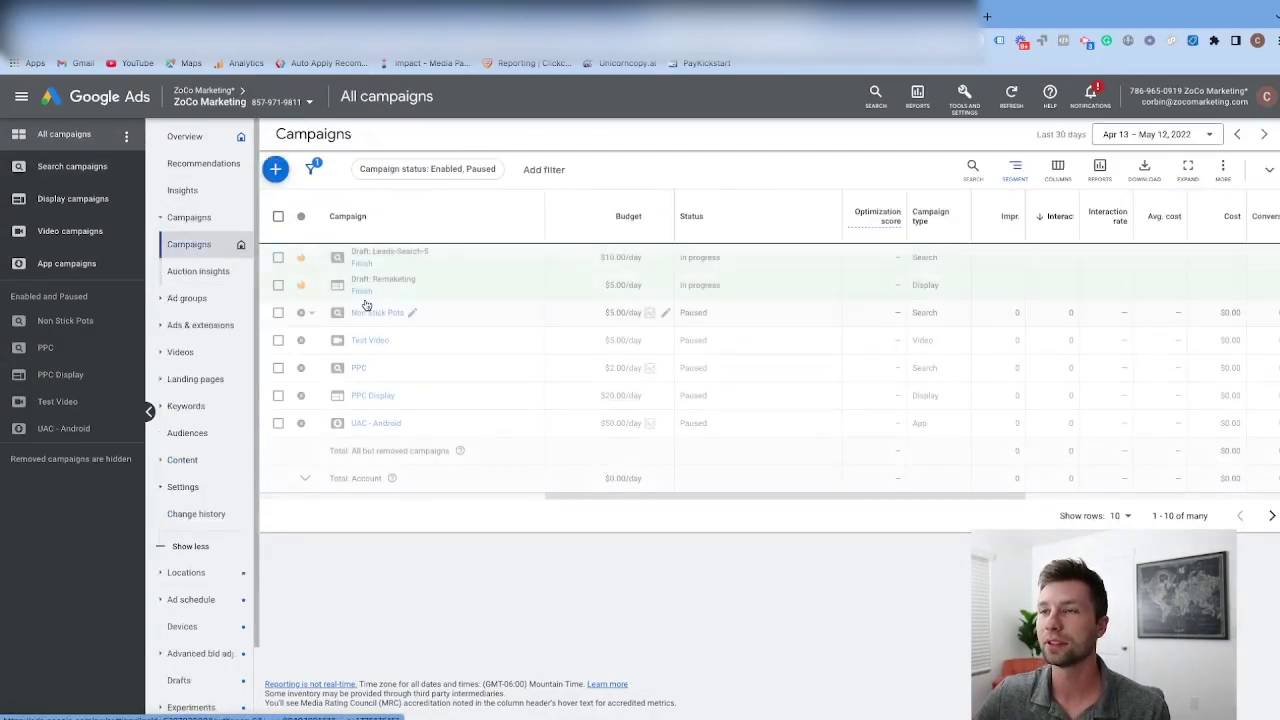
left_click(276, 169)
left_click(330, 182)
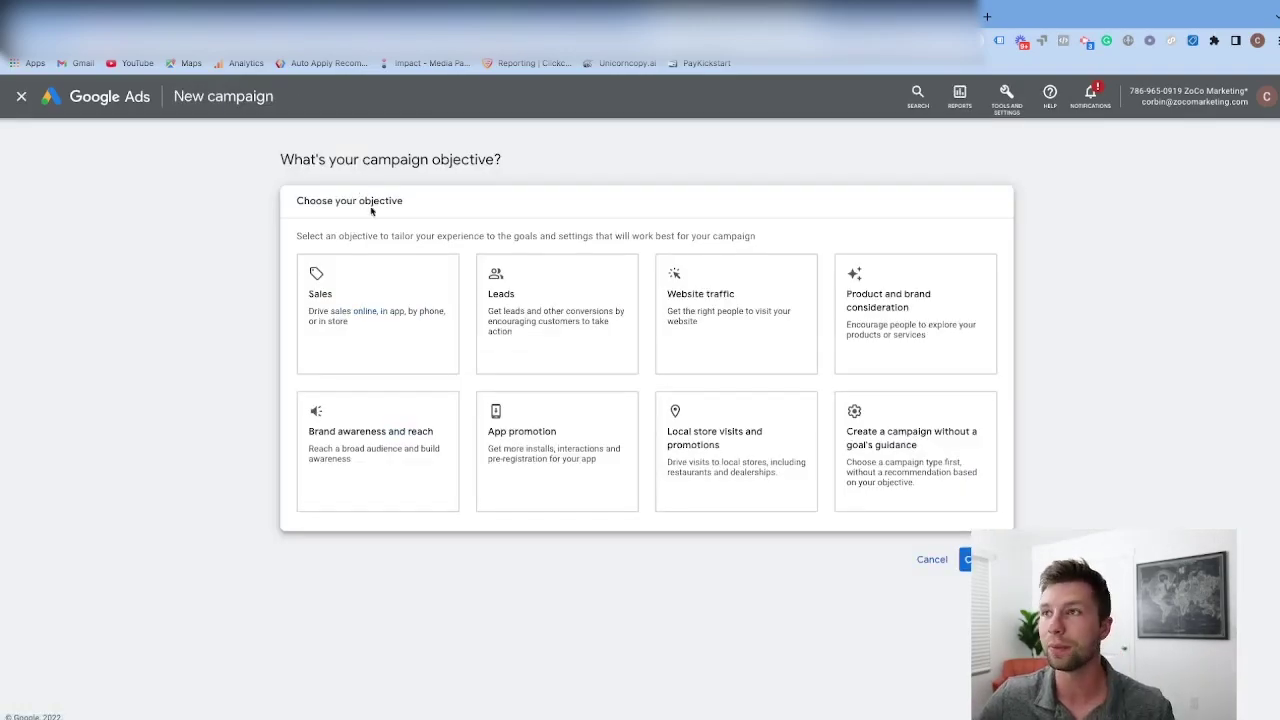
- Choose Leads as the campaign objective and Search as the campaign type
left_click(487, 306)
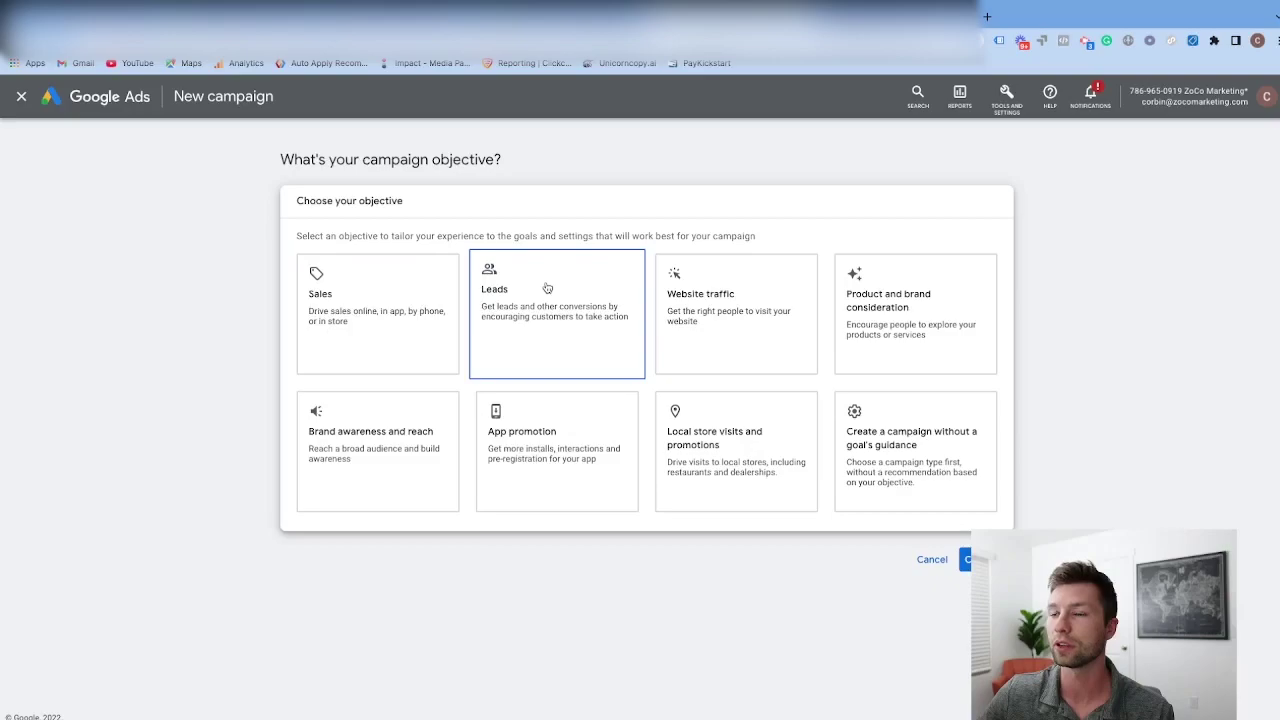
scroll(540, 350, "down", 2)
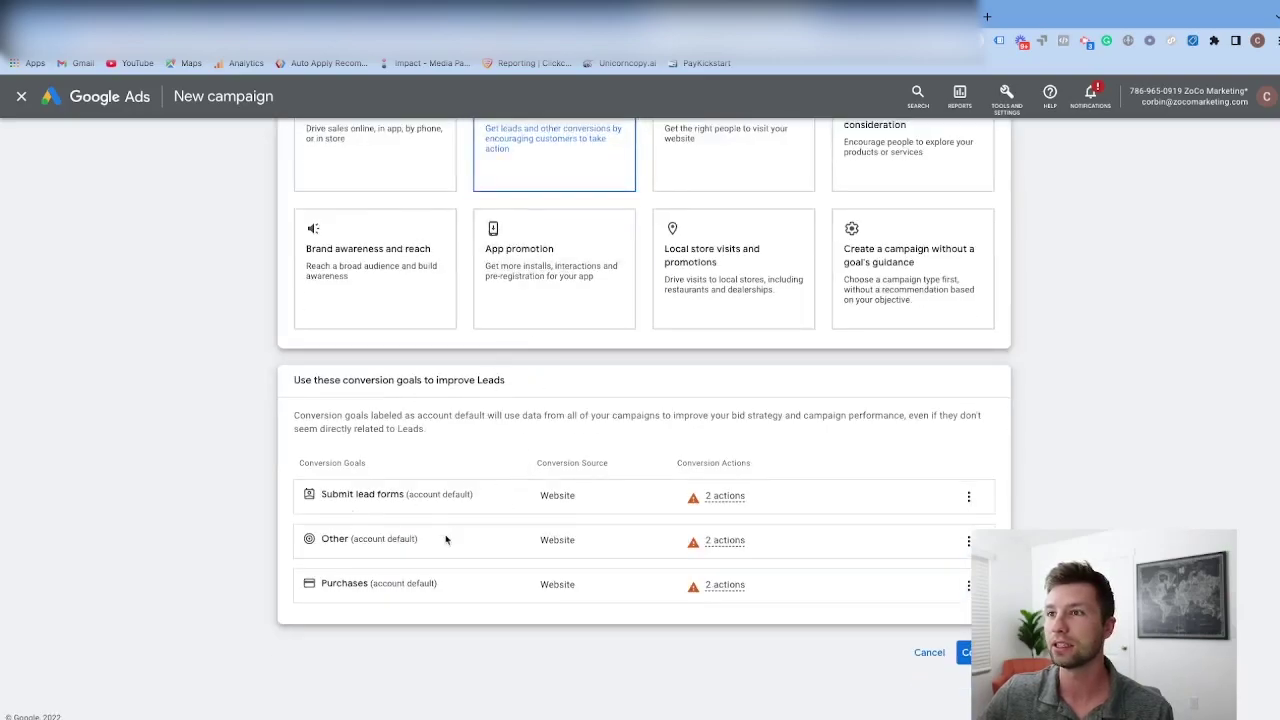
scroll(640, 400, "down", 3)
left_click(375, 390)
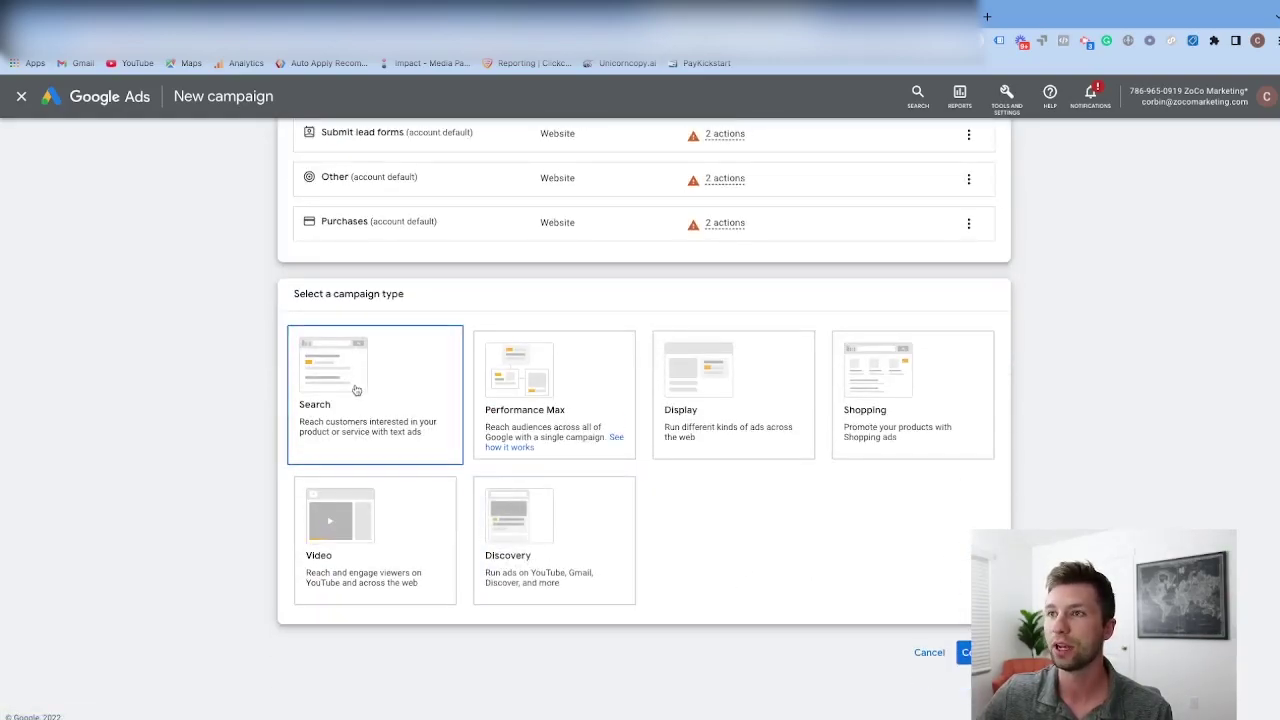
- Keep the suggested campaign name and start a new campaign instead of finishing the saved draft
scroll(486, 443, "down", 2)
scroll(486, 443, "down", 2)
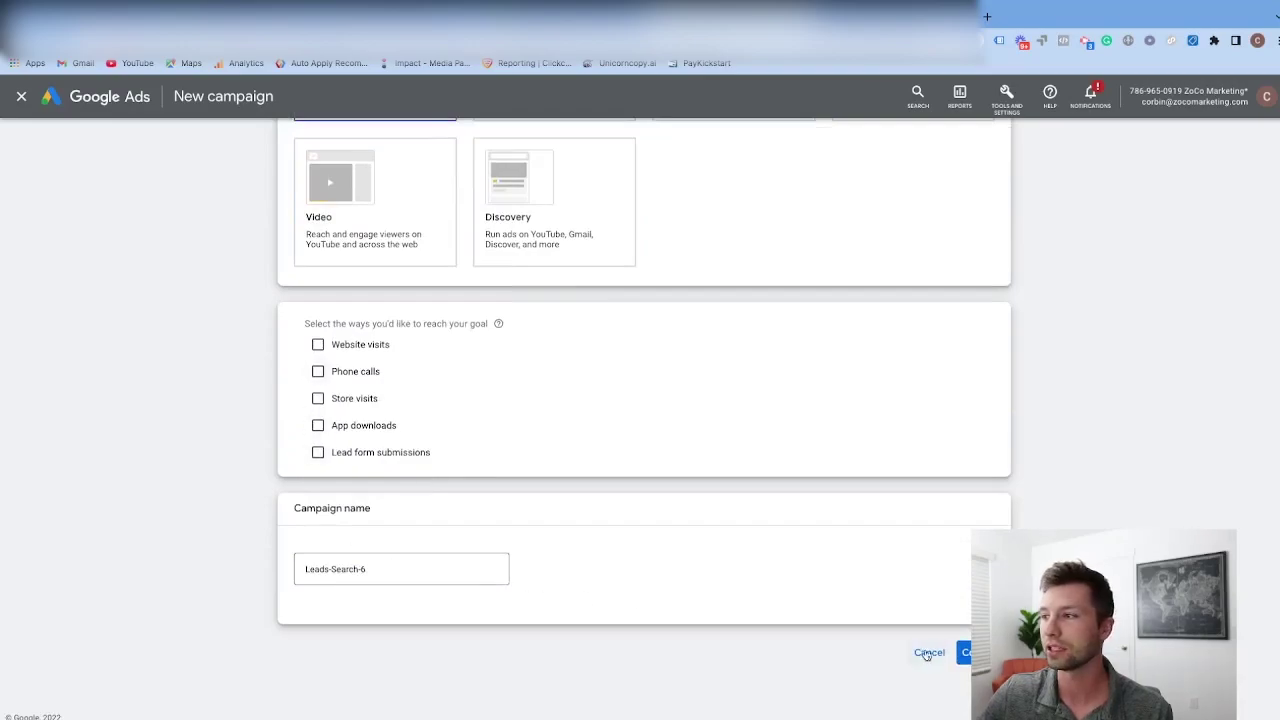
left_click(966, 652)
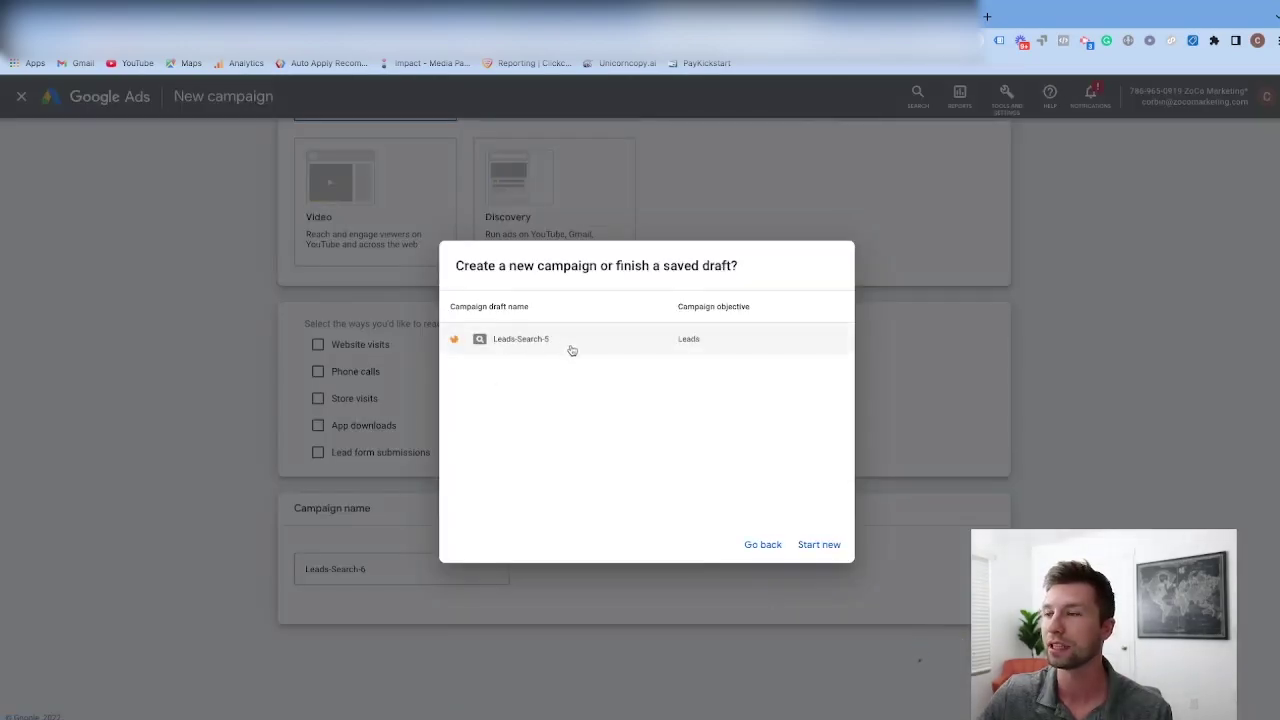
left_click(819, 545)
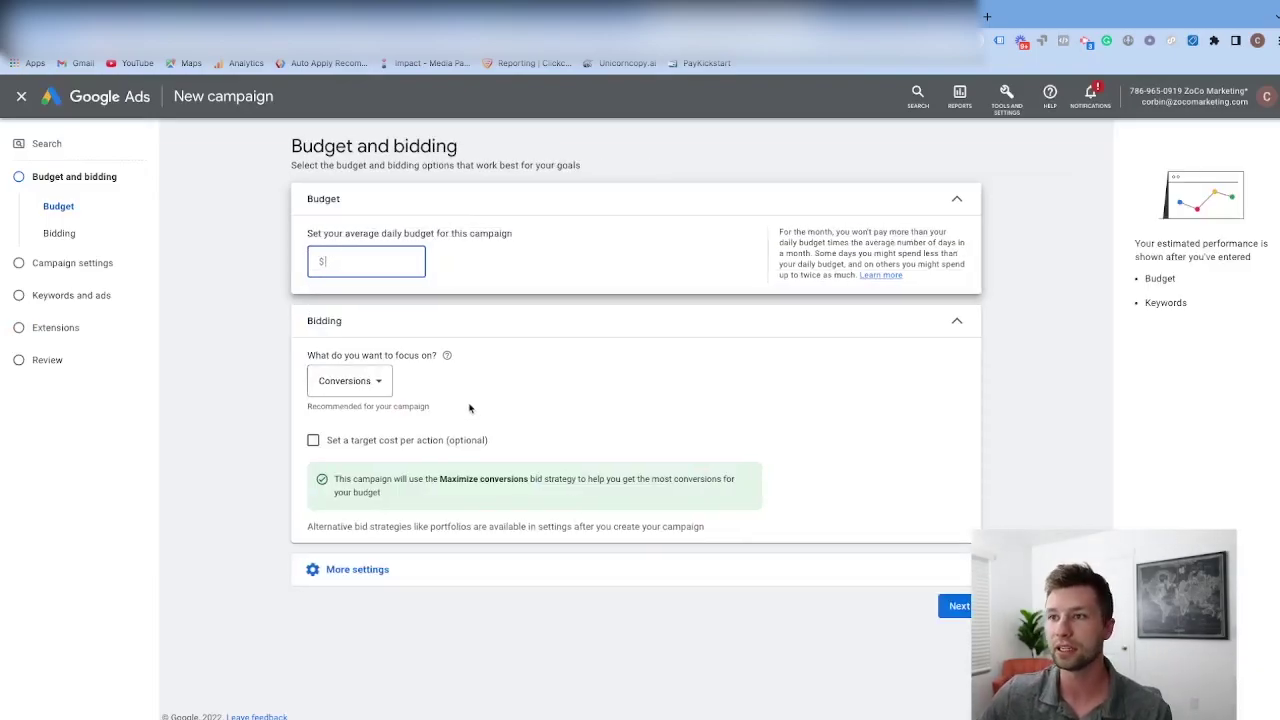
- Set the average daily budget to $10 and the bidding focus to Clicks, and expand the additional settings
type("10")
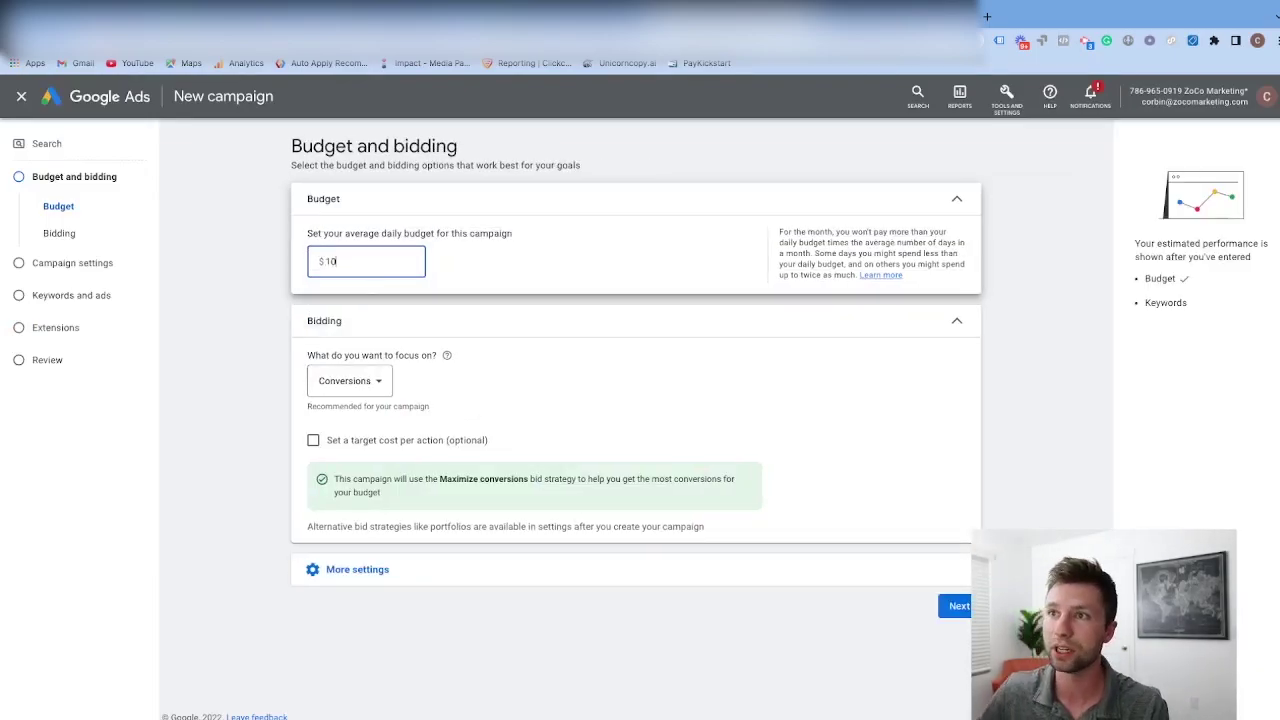
left_click(520, 428)
left_click(345, 430)
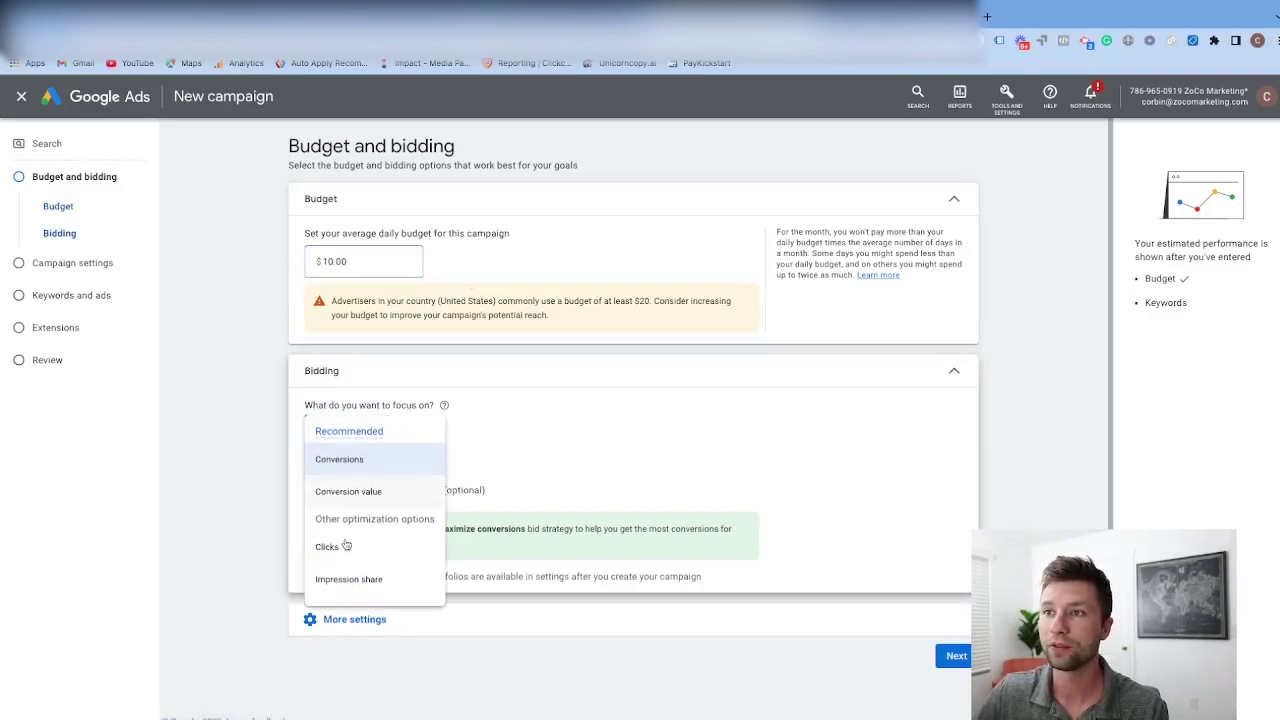
left_click(346, 553)
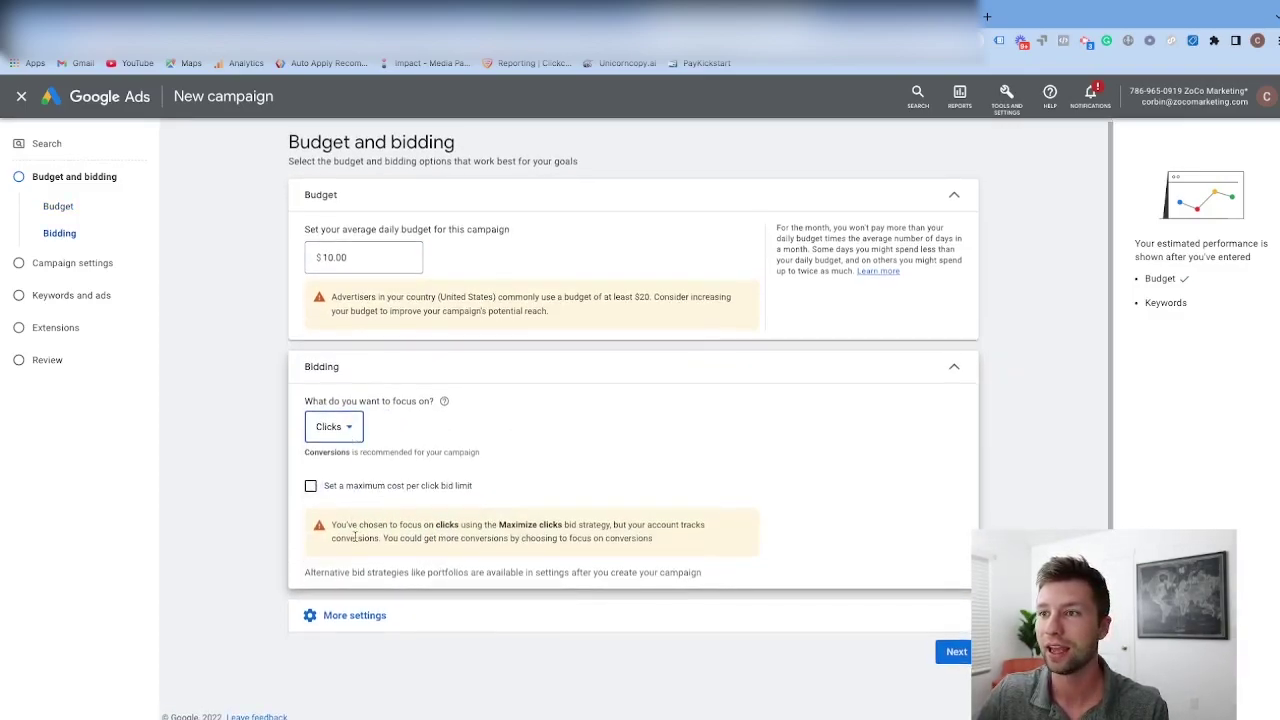
left_click(396, 617)
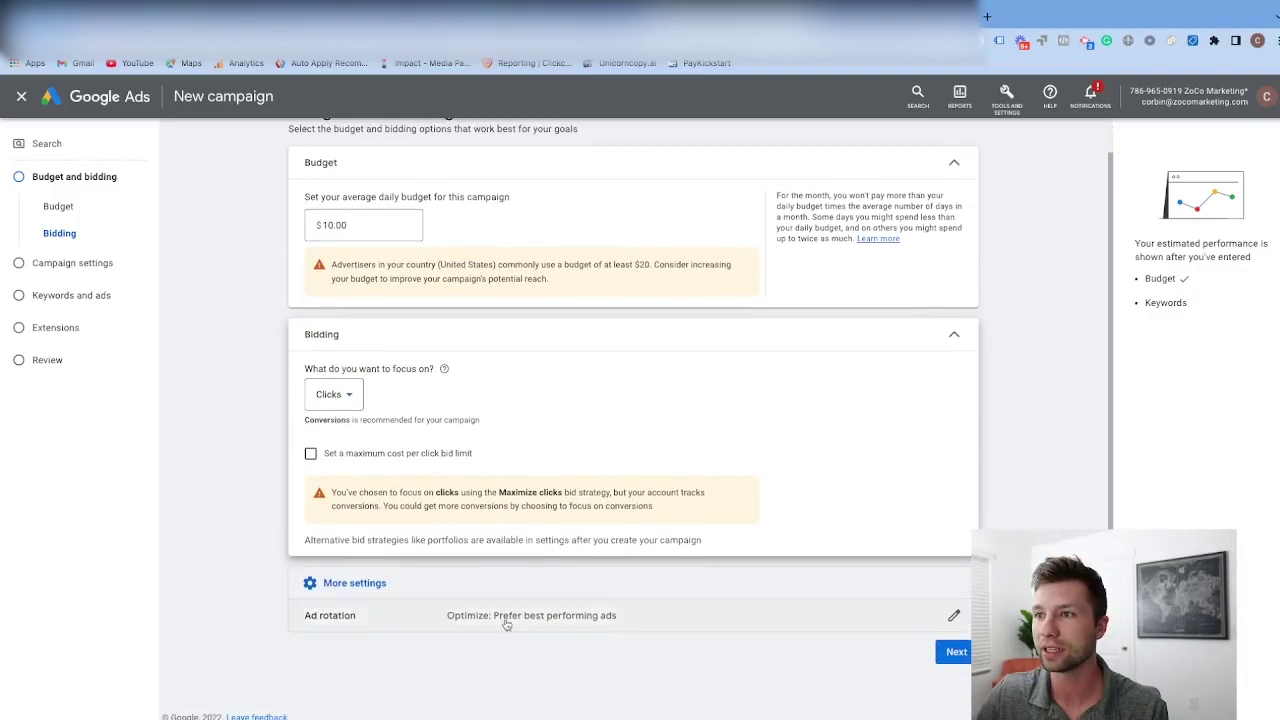
- Proceed to the campaign settings and exclude Google search partners and the Google Display Network
left_click(947, 656)
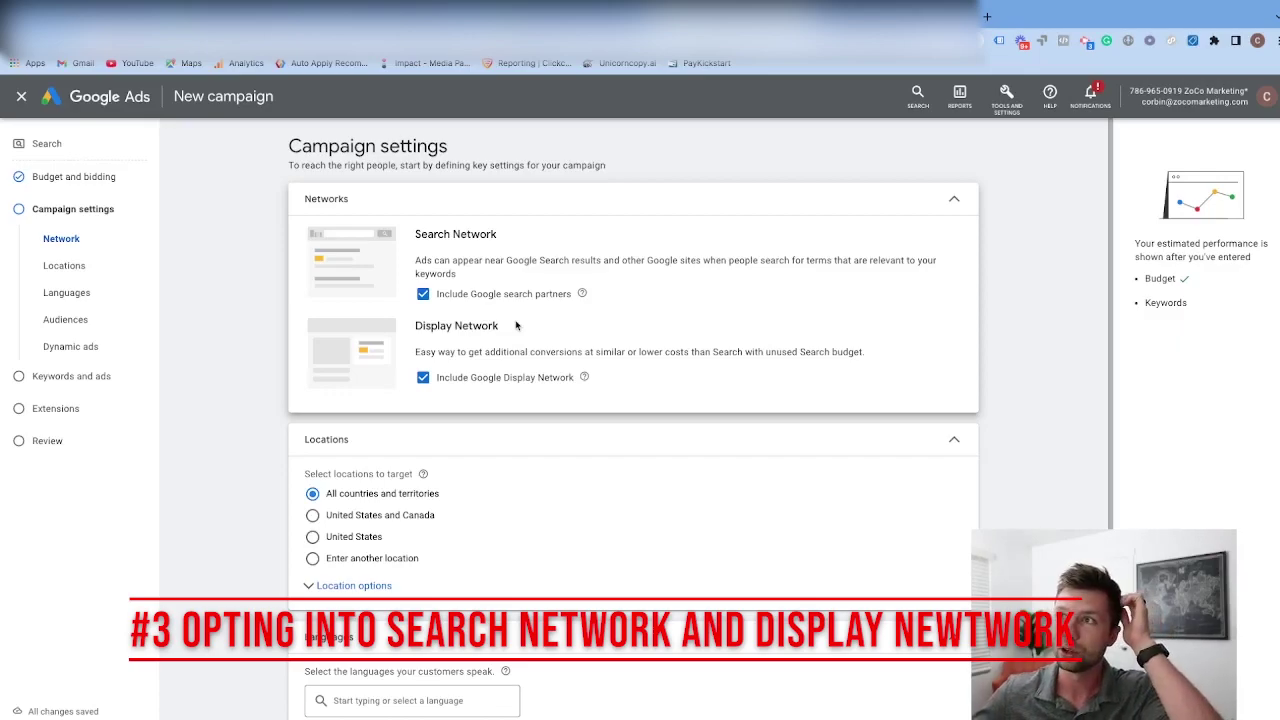
left_click(423, 295)
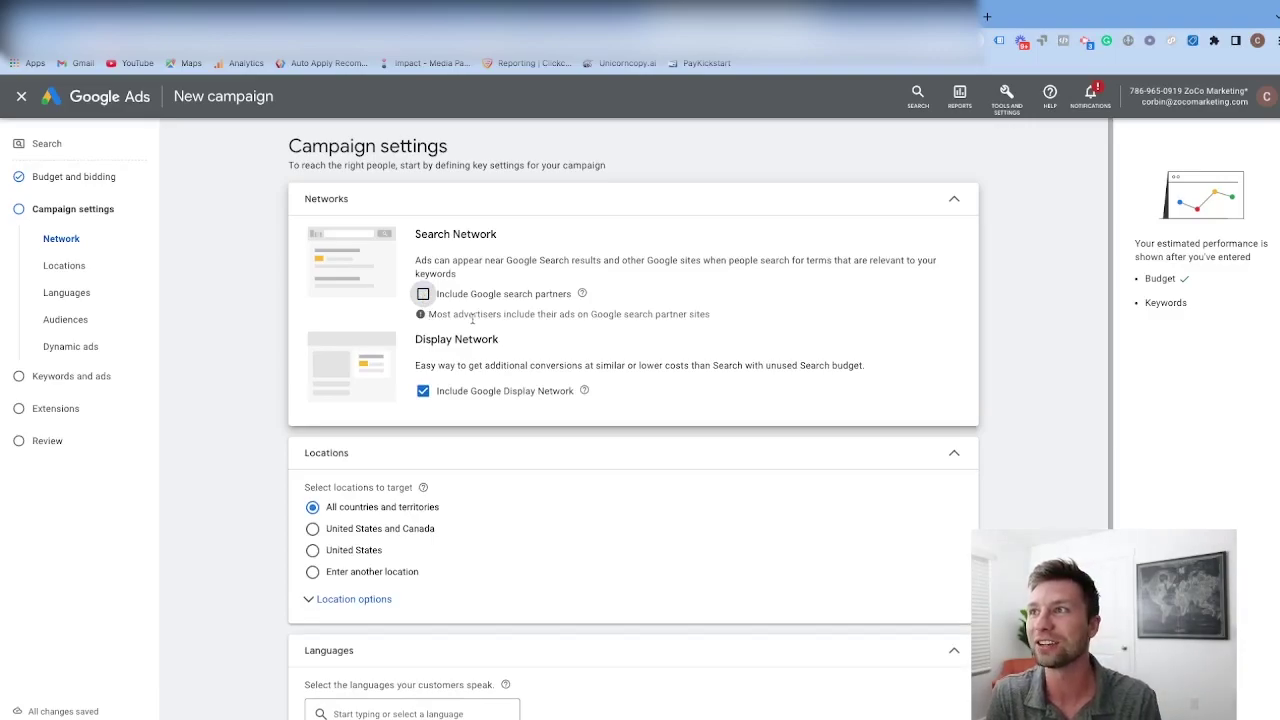
left_click(422, 391)
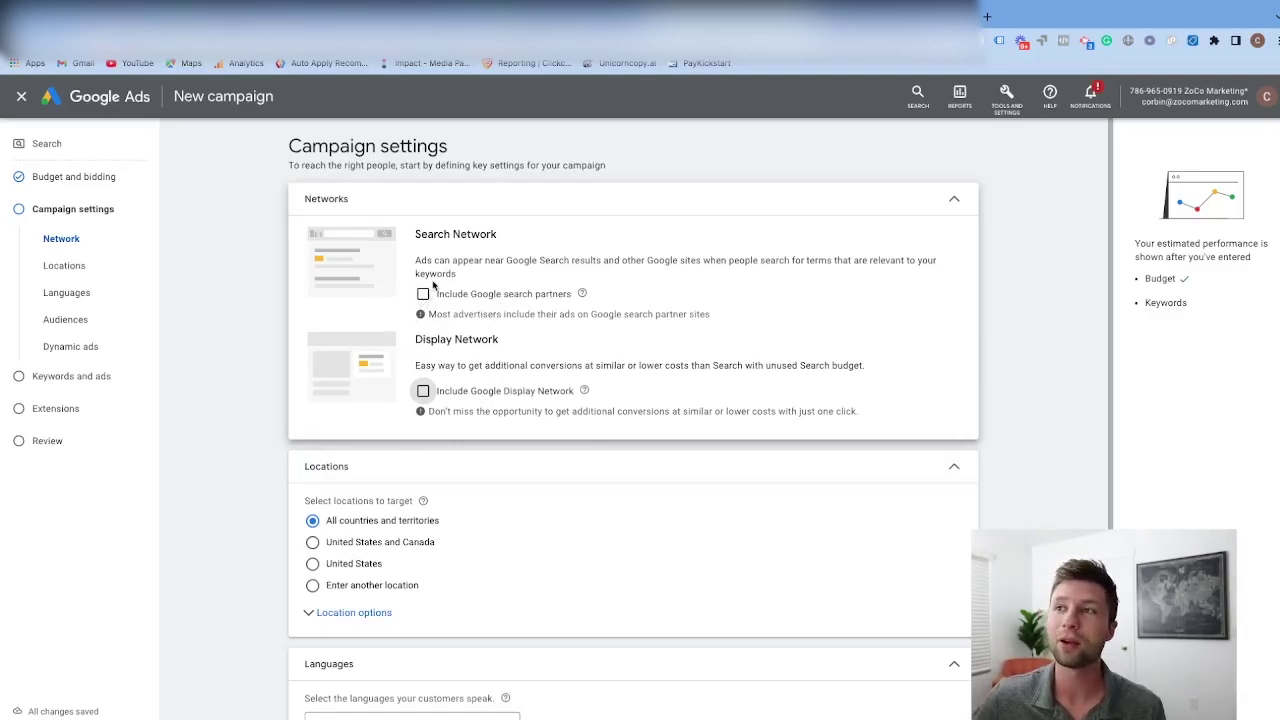
- Examine the notes beneath the search partners and Display Network options
left_click_drag(428, 313, 712, 316)
left_click_drag(428, 411, 776, 408)
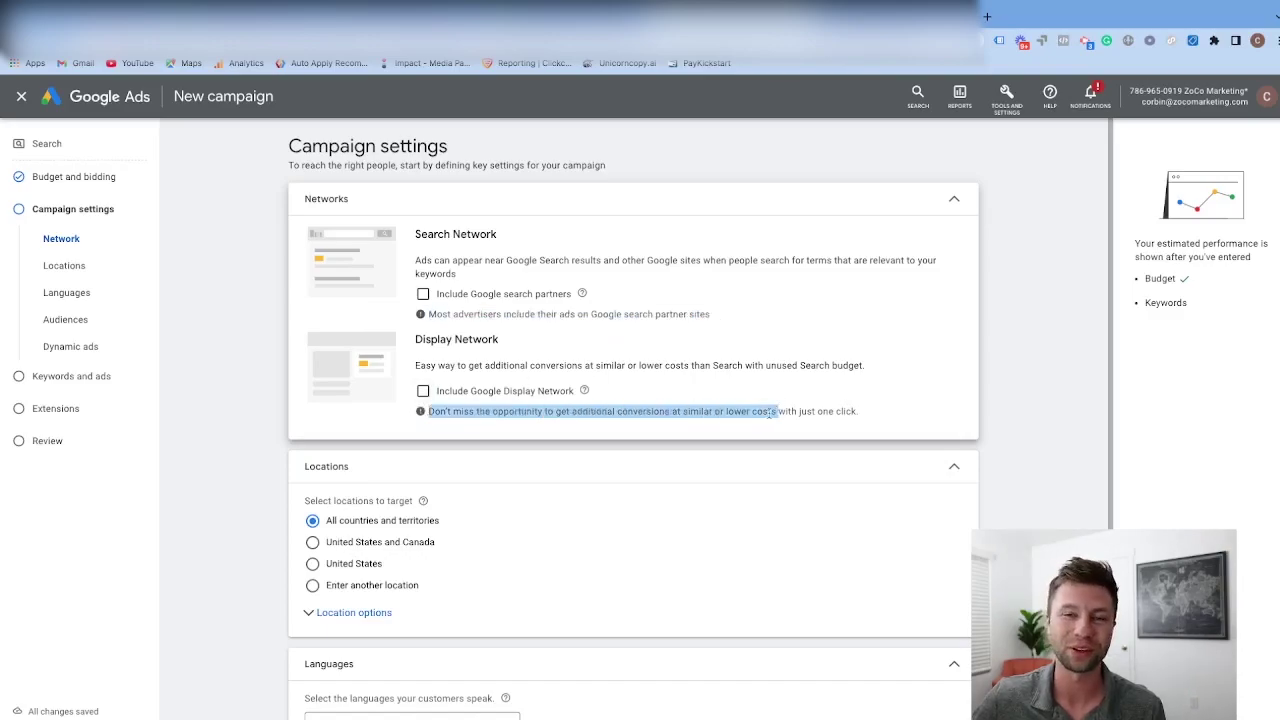
left_click(619, 405)
- Target the United States and set the location option to Presence: People in or regularly in your targeted locations
scroll(619, 405, "down", 1)
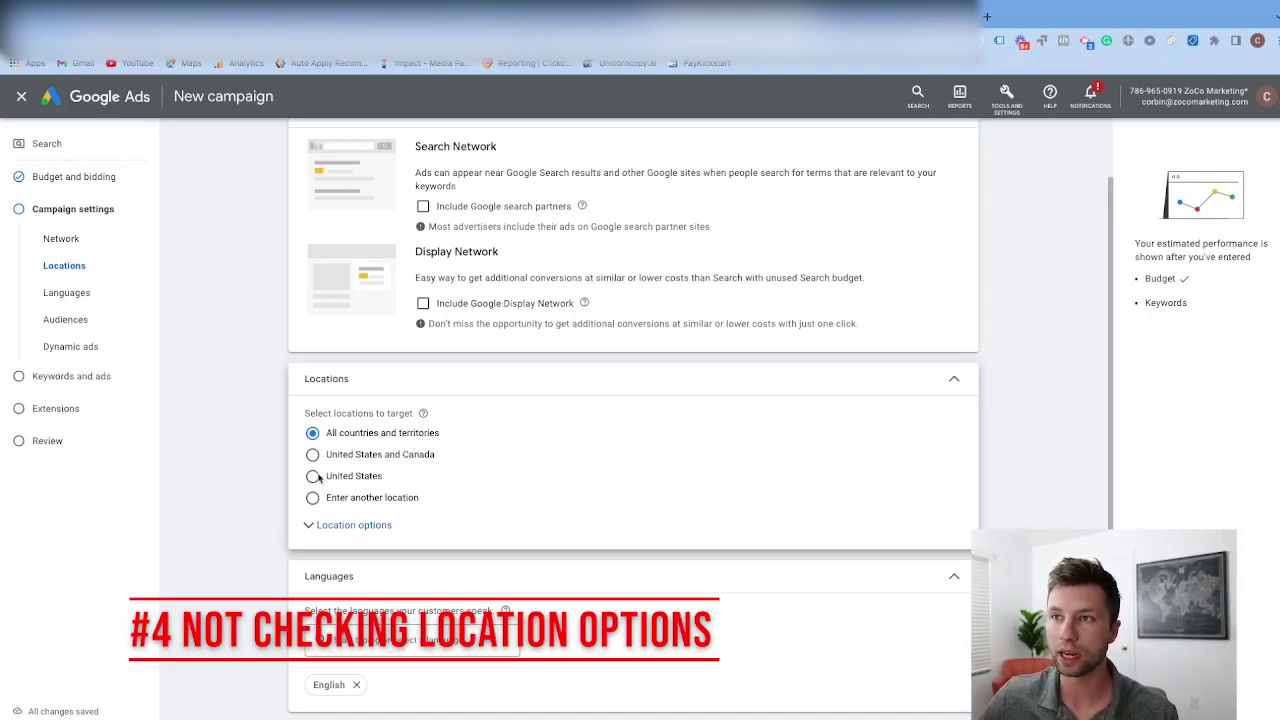
left_click(375, 484)
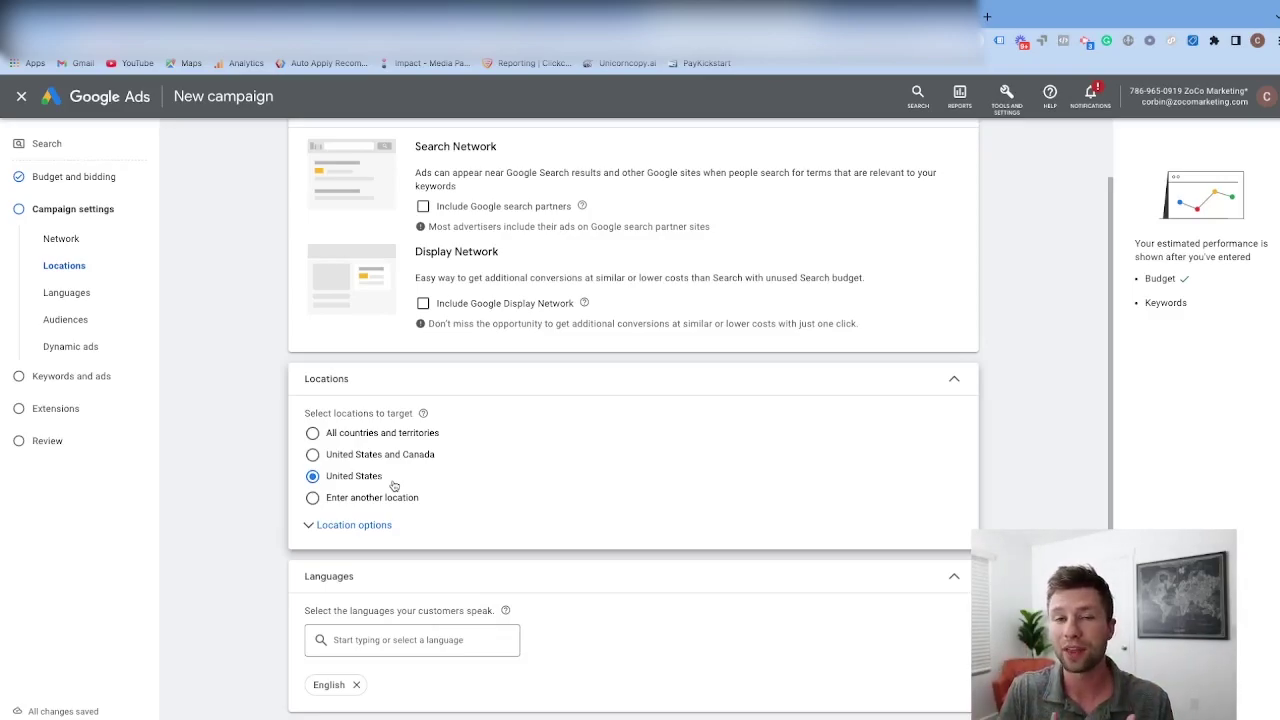
left_click(340, 525)
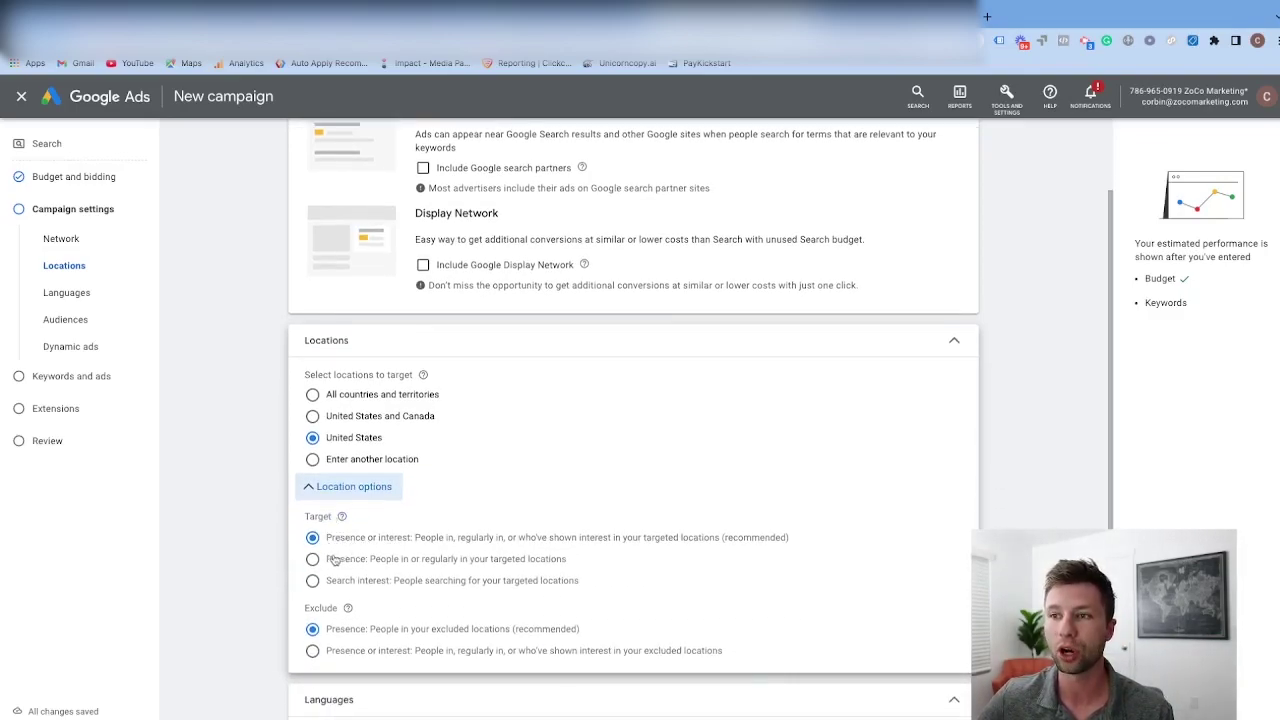
scroll(334, 560, "down", 1)
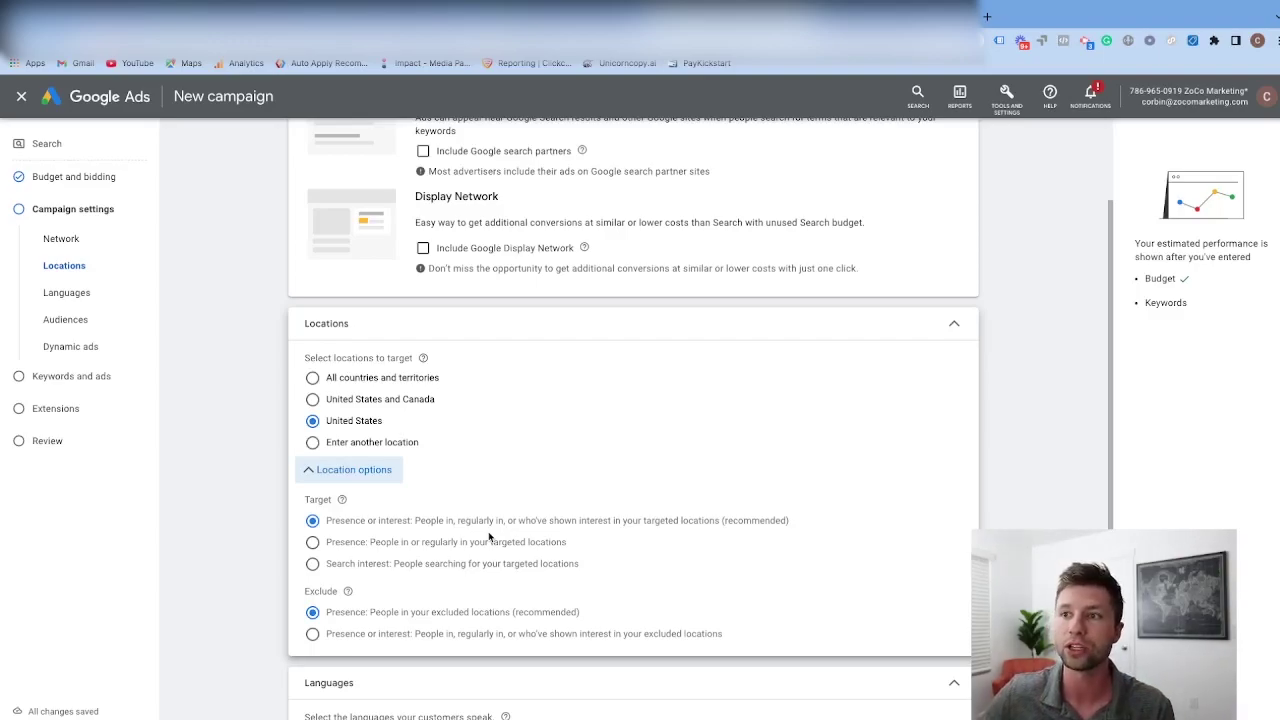
left_click(313, 542)
left_click_drag(380, 541, 562, 542)
left_click_drag(378, 521, 414, 521)
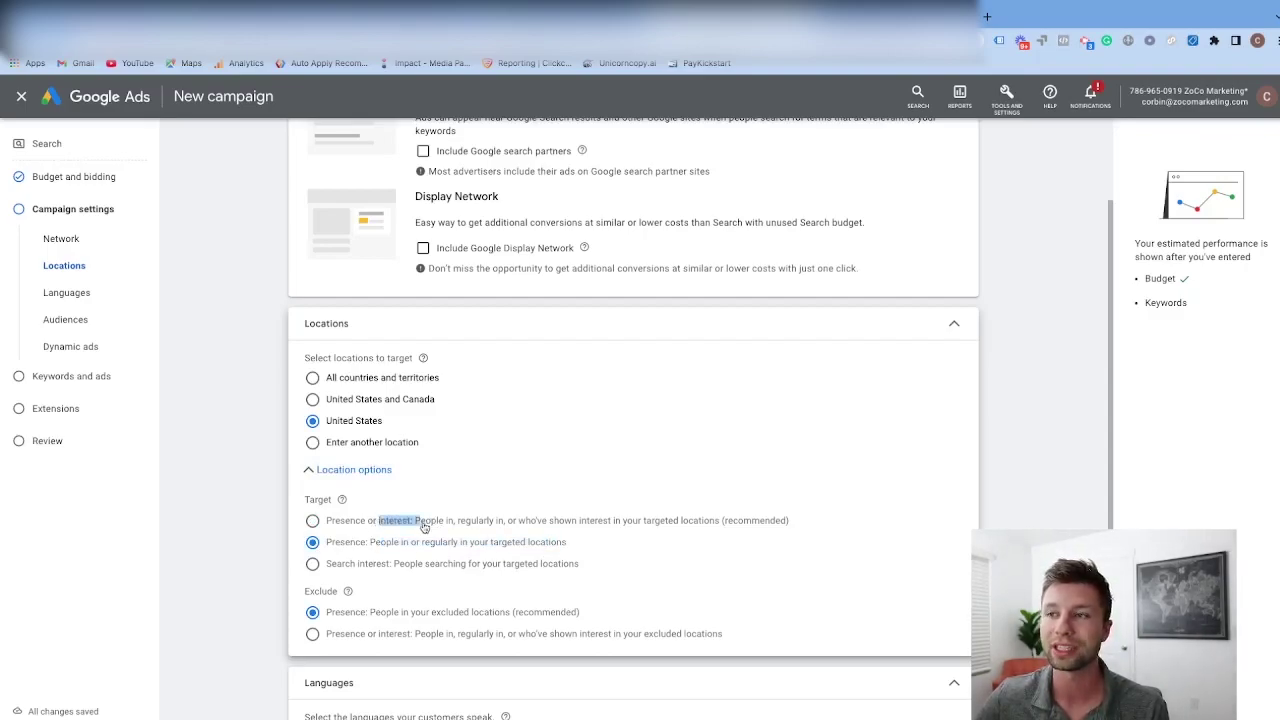
left_click(411, 529)
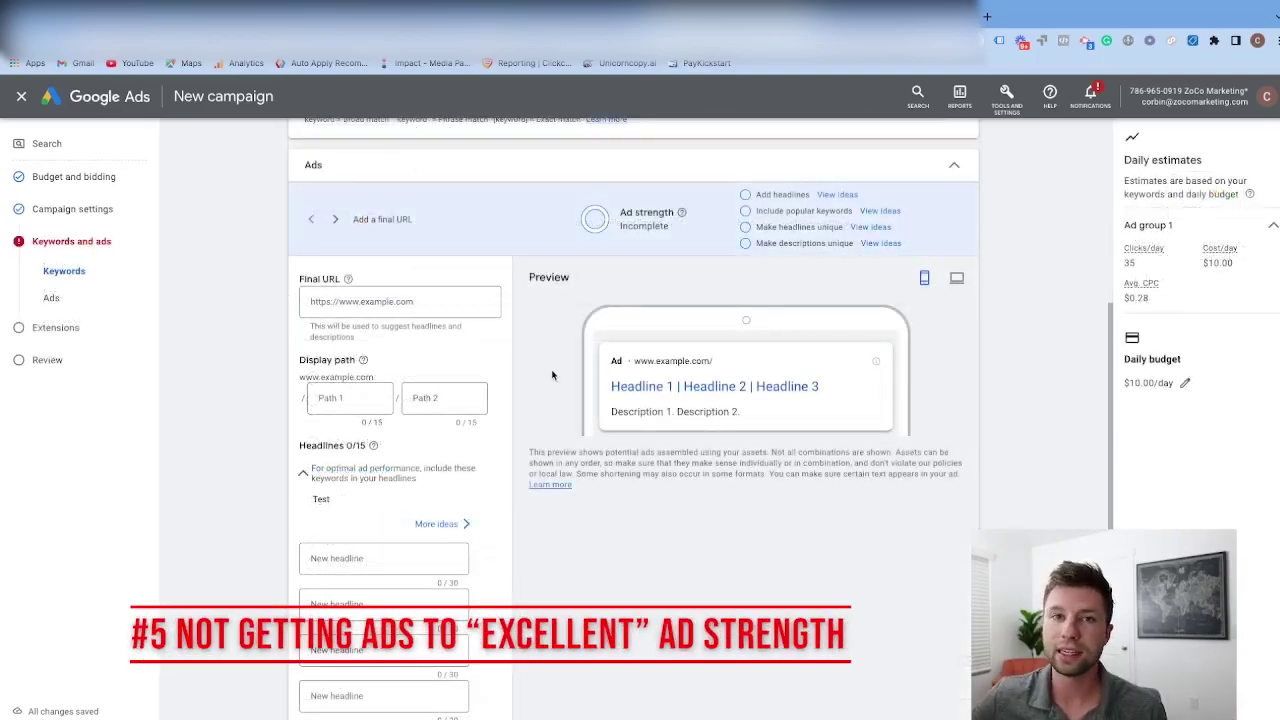
- Examine the ad strength rating, its improvement checklist and the ad's headlines in the Ads section
scroll(526, 342, "up", 1)
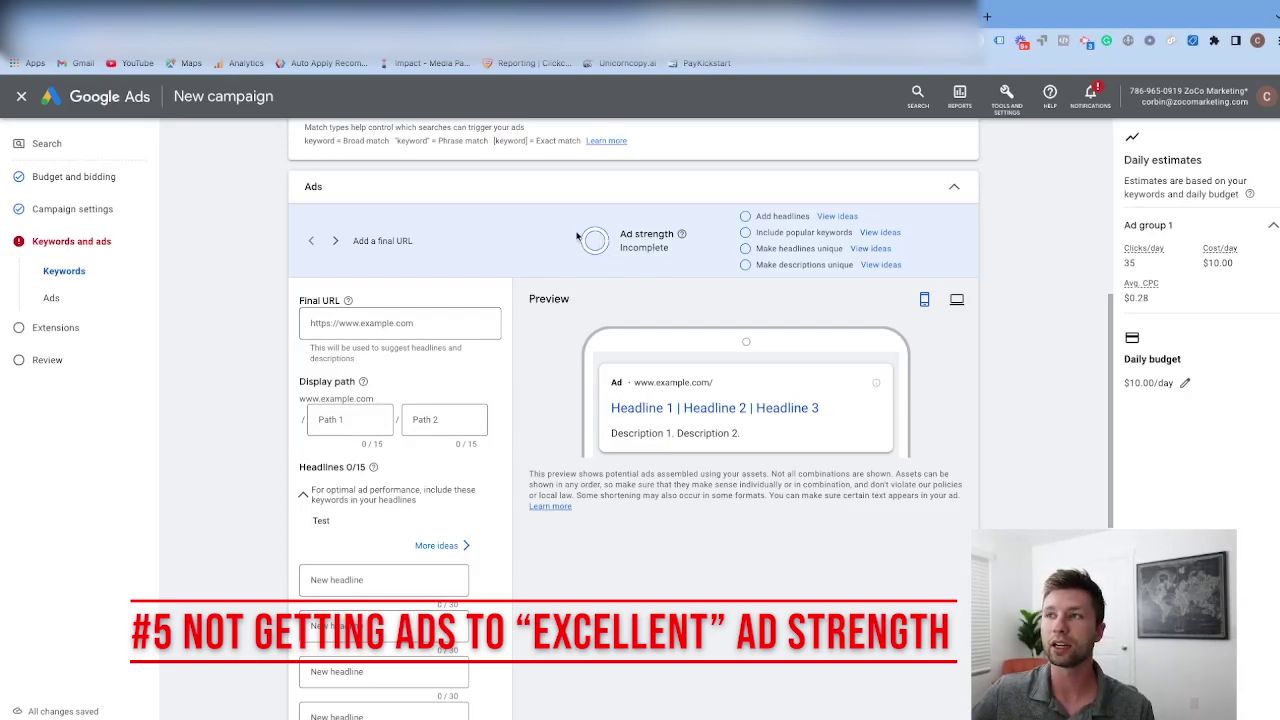
left_click(590, 268)
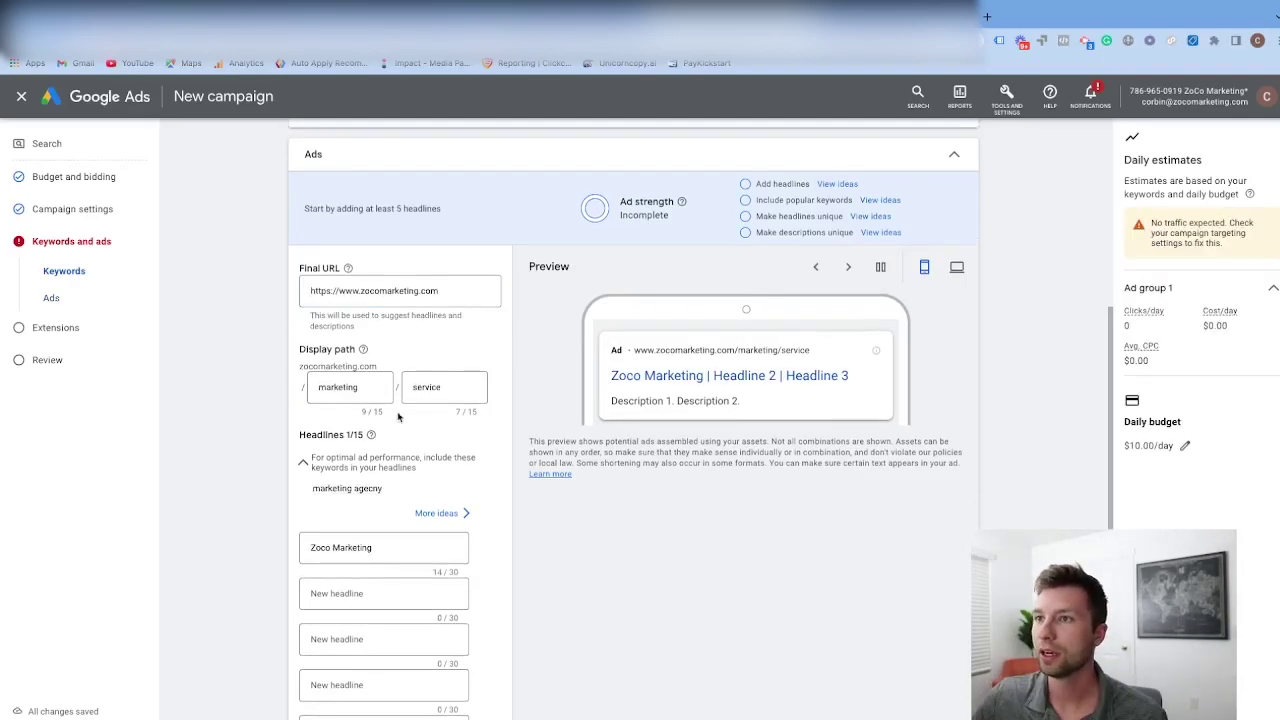
scroll(450, 450, "down", 1)
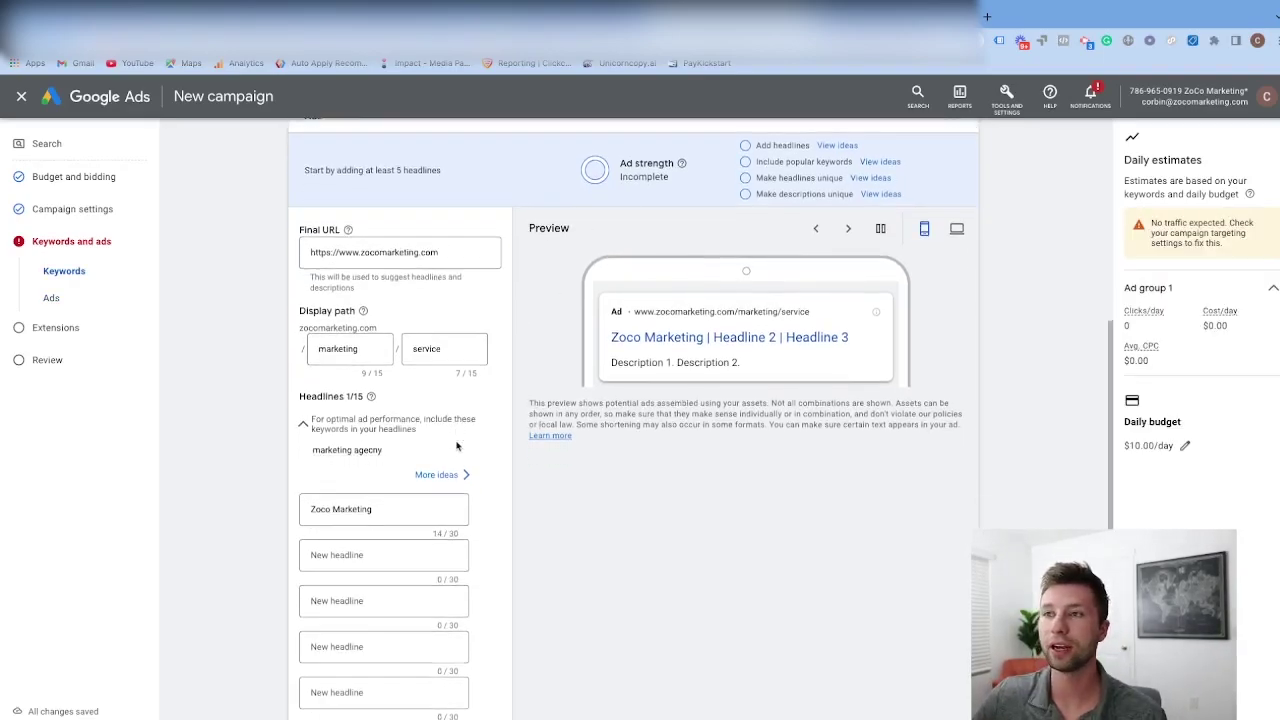
scroll(457, 446, "up", 1)
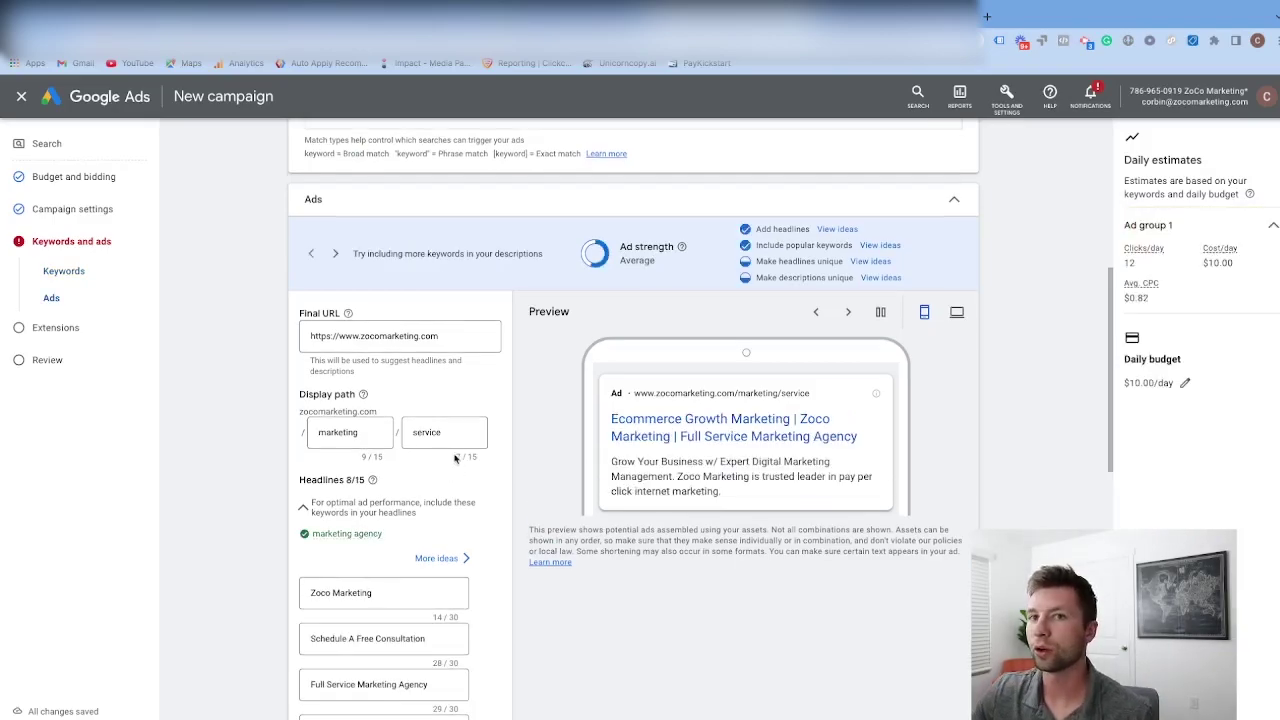
scroll(452, 477, "down", 1)
scroll(451, 475, "down", 1)
scroll(440, 477, "up", 3)
scroll(437, 477, "down", 1)
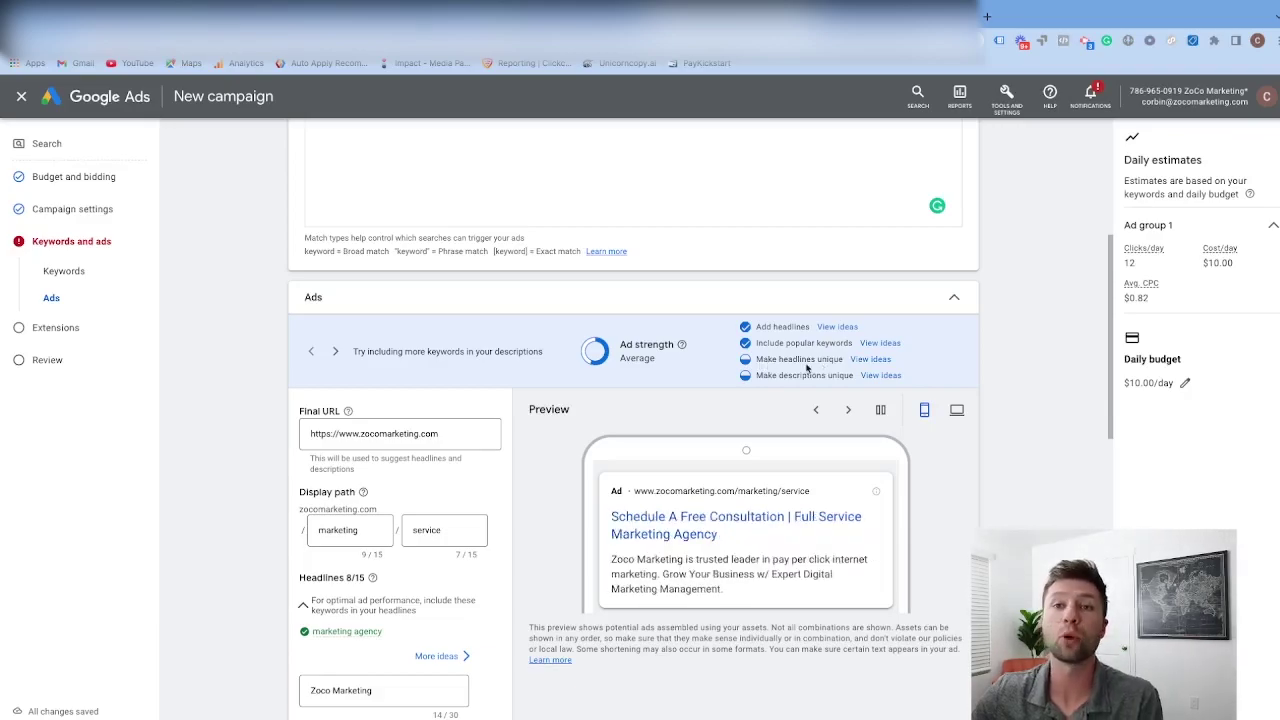
- Open the ideas for making headlines unique and add the suggested trust phrase "Lowest Price Guarantee" as a headline
left_click(866, 360)
scroll(694, 477, "down", 3)
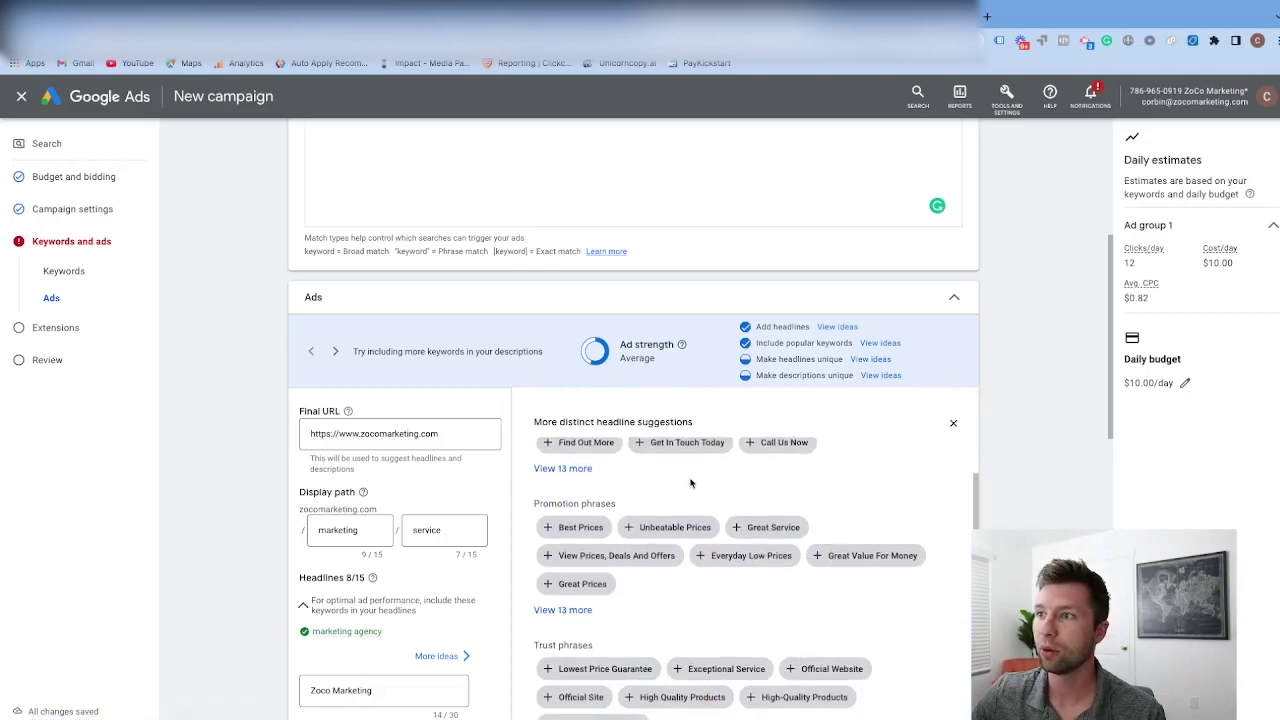
scroll(679, 513, "down", 1)
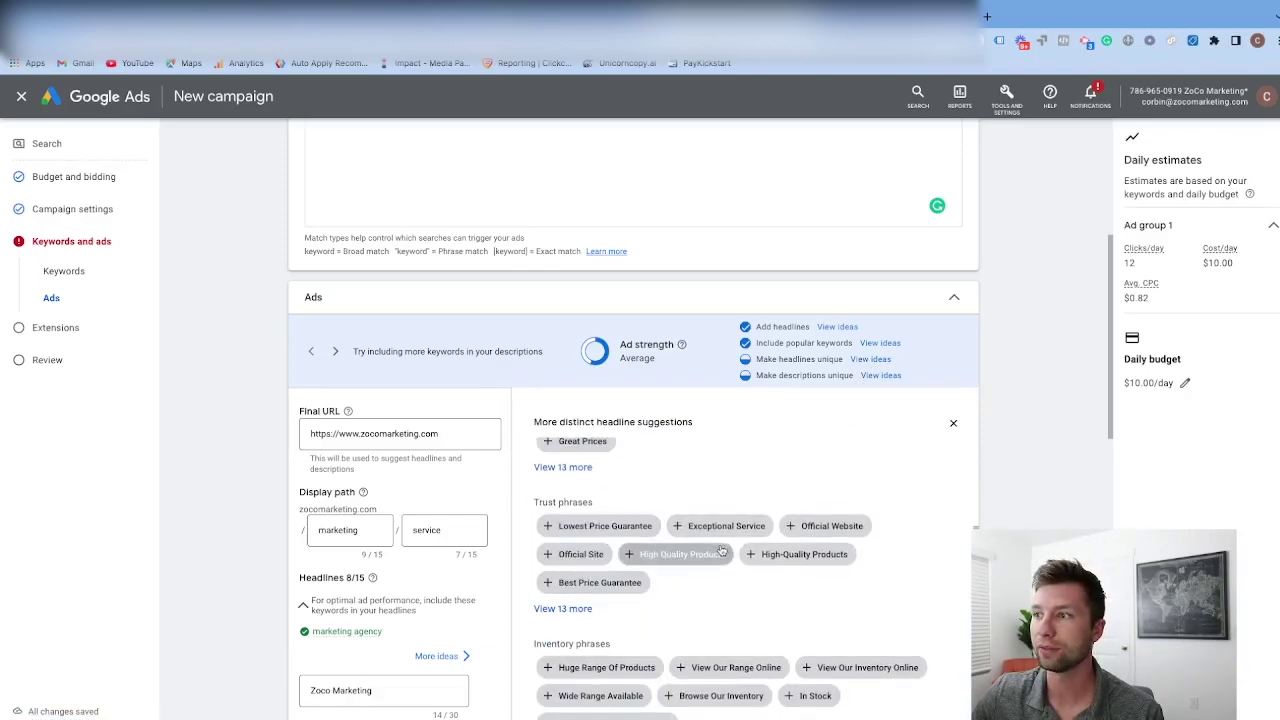
left_click(619, 527)
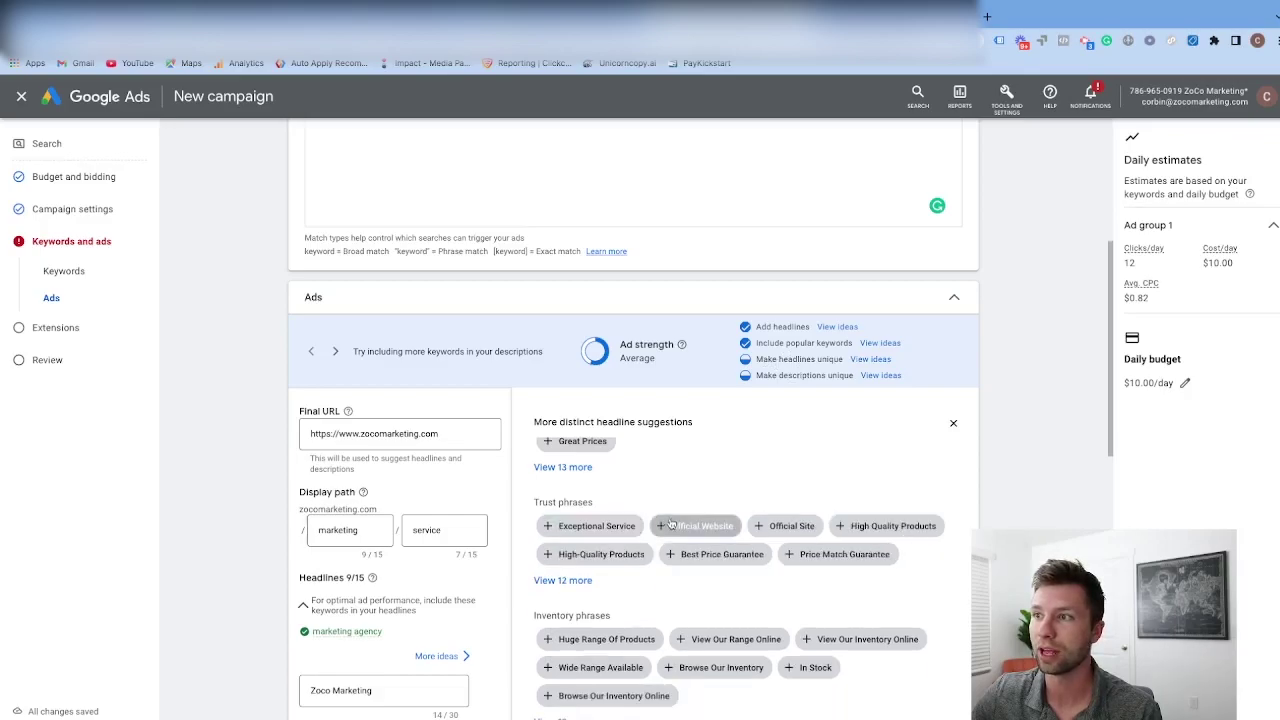
- Browse the suggested headline phrases and add the call to action "Find Out More" as another headline
scroll(670, 525, "down", 1)
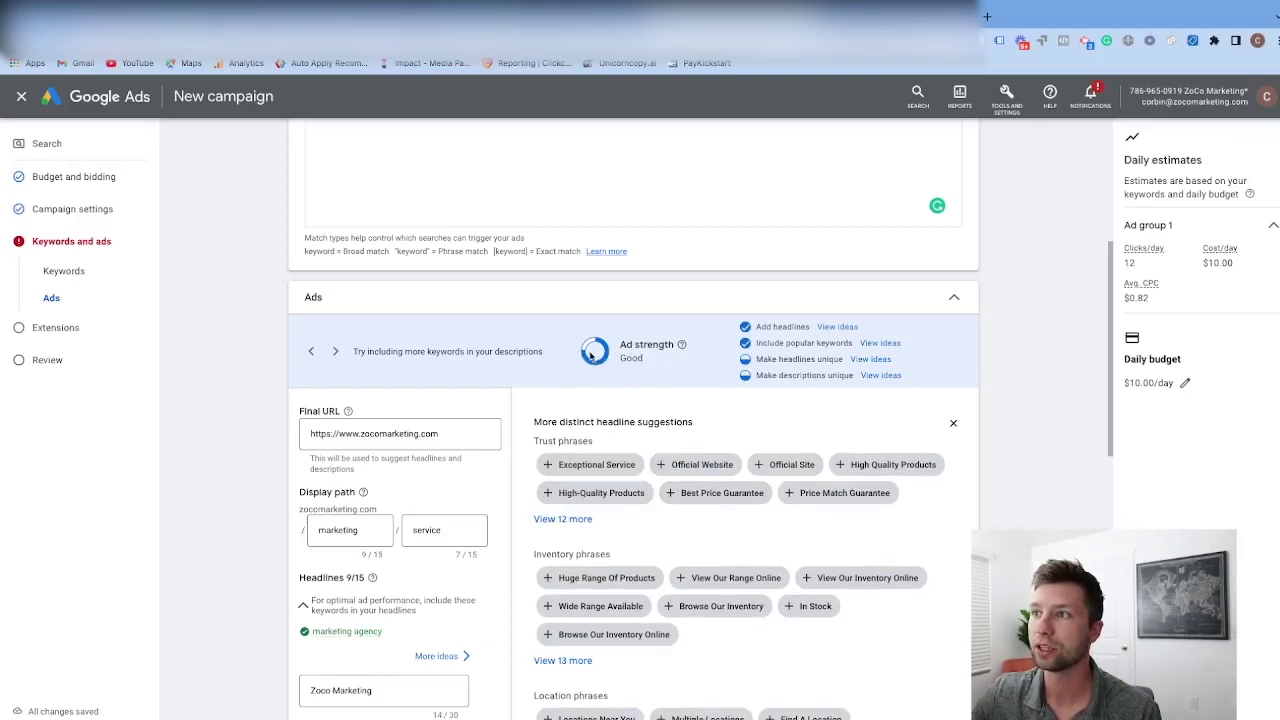
scroll(729, 483, "down", 1)
scroll(760, 585, "down", 3)
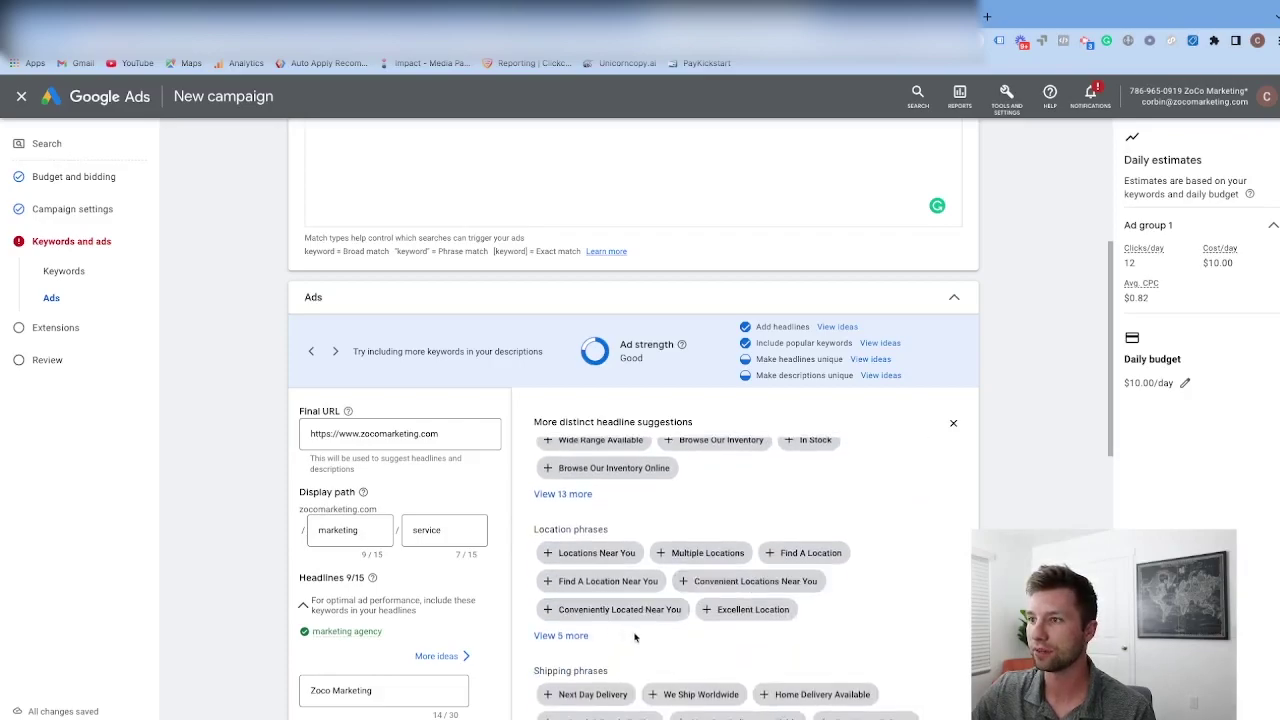
scroll(640, 630, "down", 2)
scroll(672, 606, "up", 3)
scroll(672, 600, "up", 4)
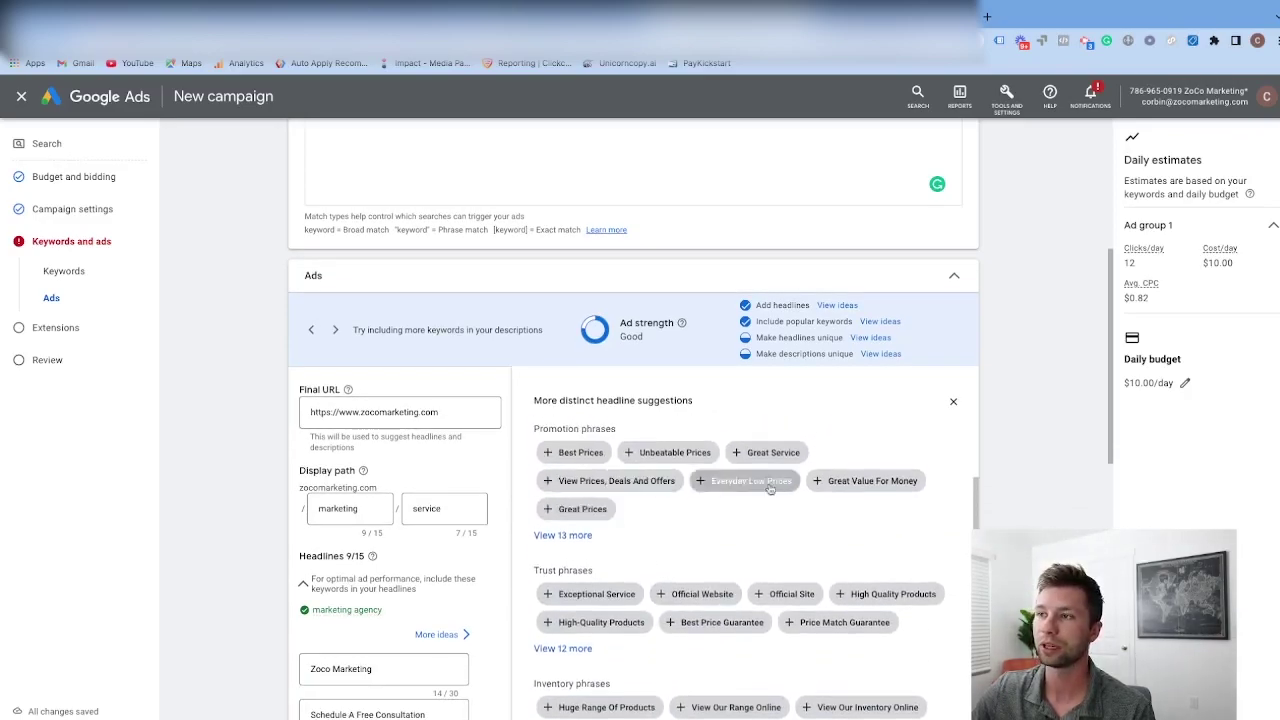
scroll(715, 510, "up", 4)
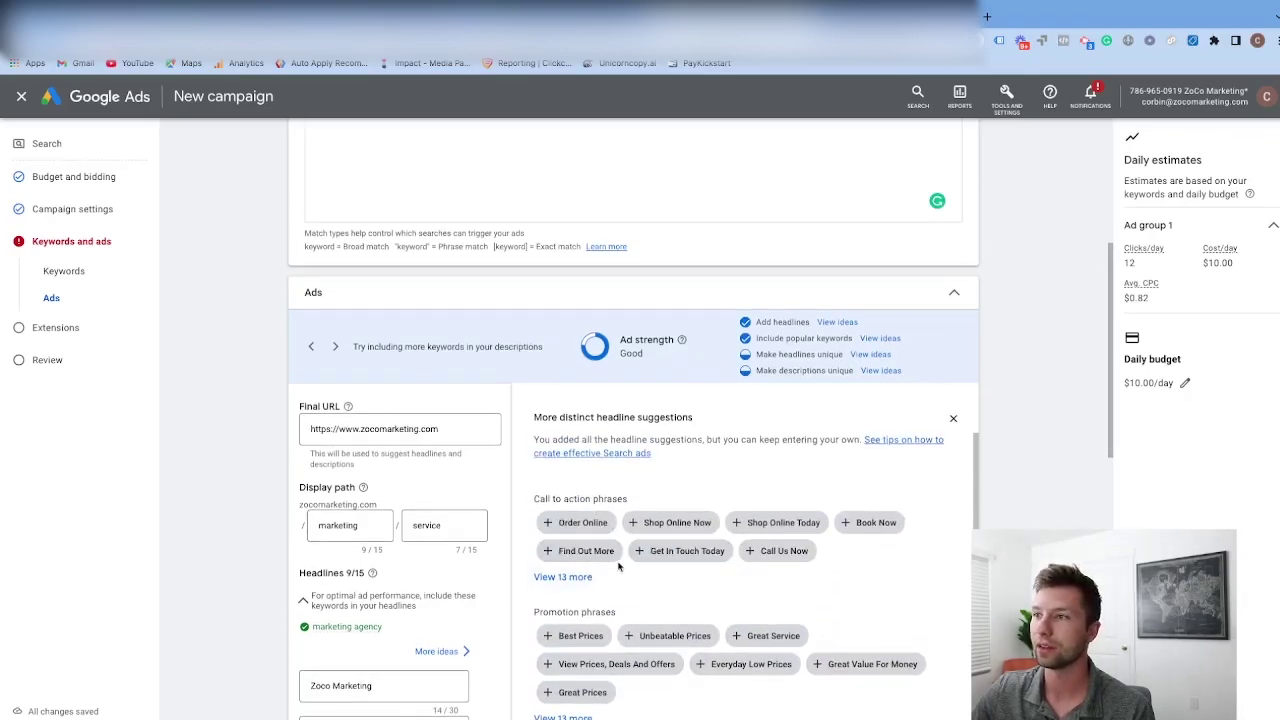
left_click(586, 550)
scroll(700, 555, "down", 2)
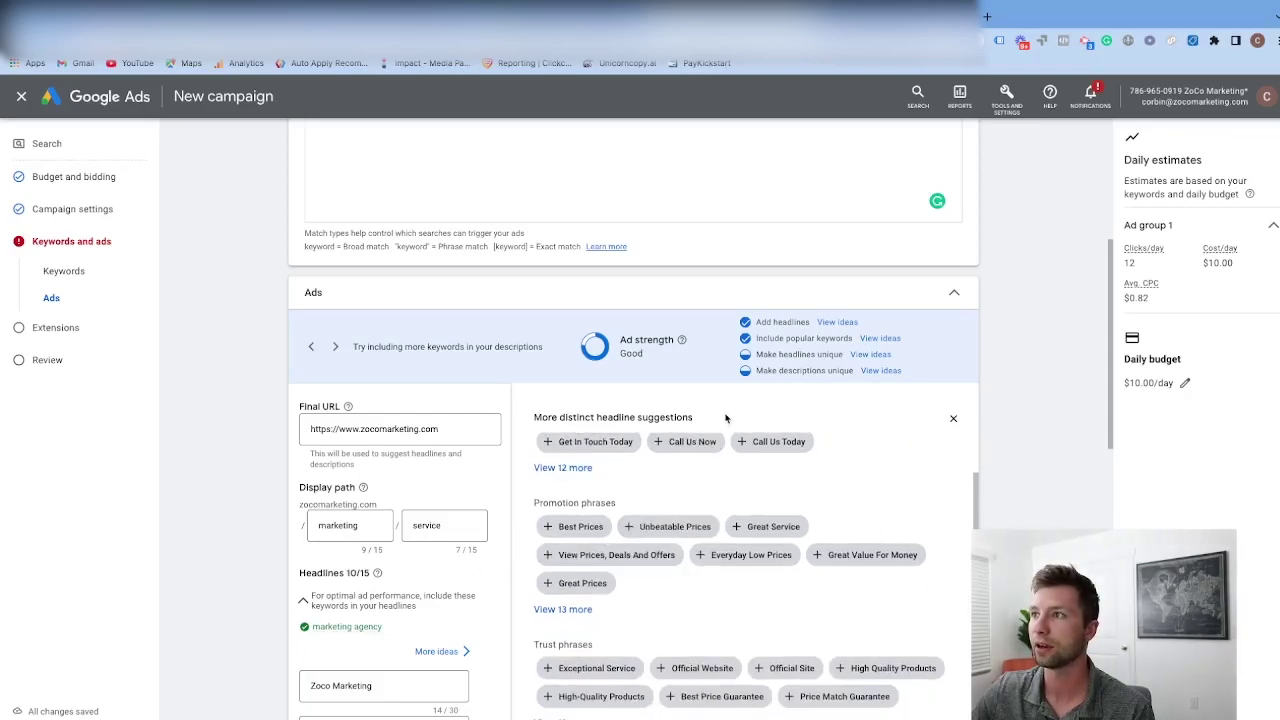
- Add a third description reading "We help you find the path to healthy and sustainable growth with our Built 2 Grow system"
scroll(400, 528, "down", 5)
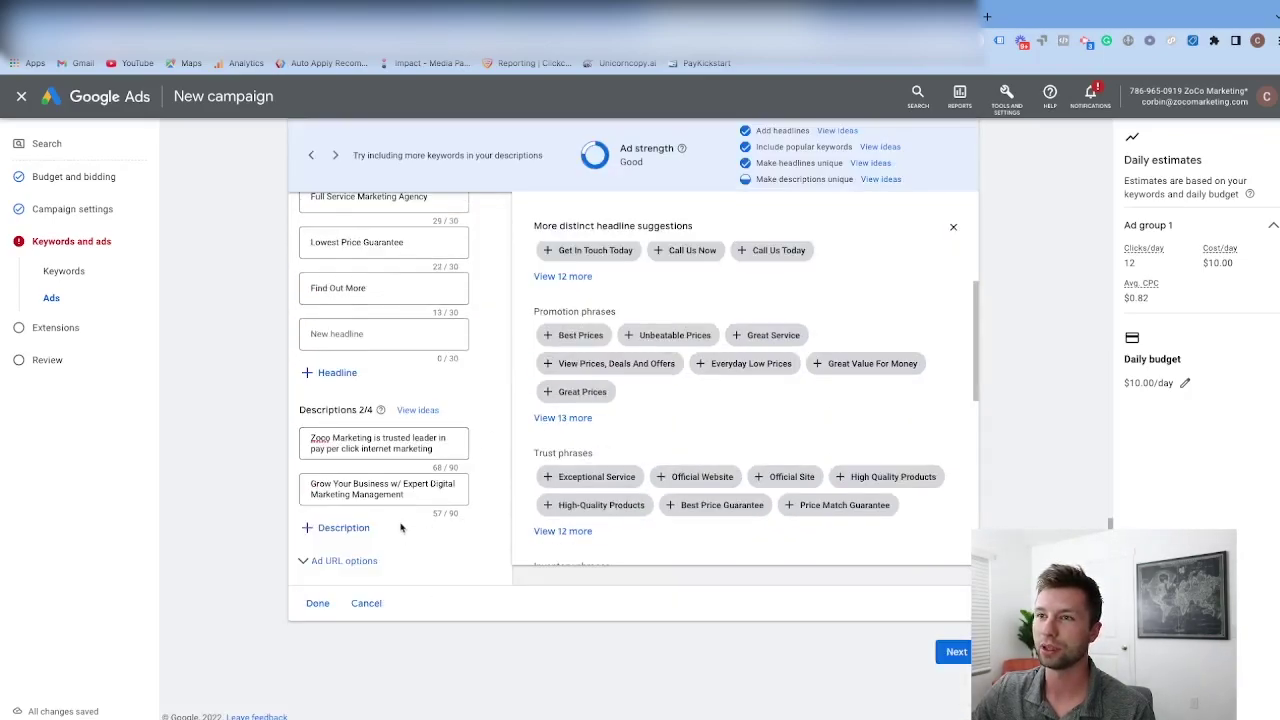
left_click(338, 550)
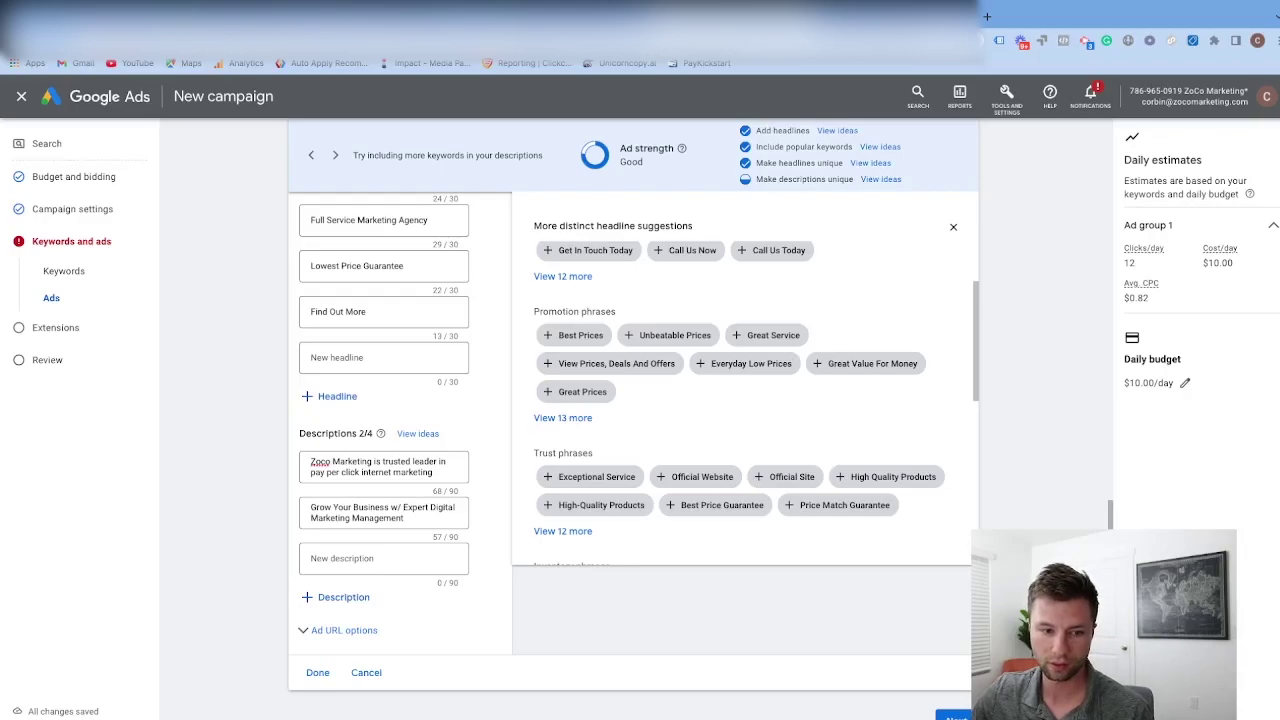
left_click(390, 560)
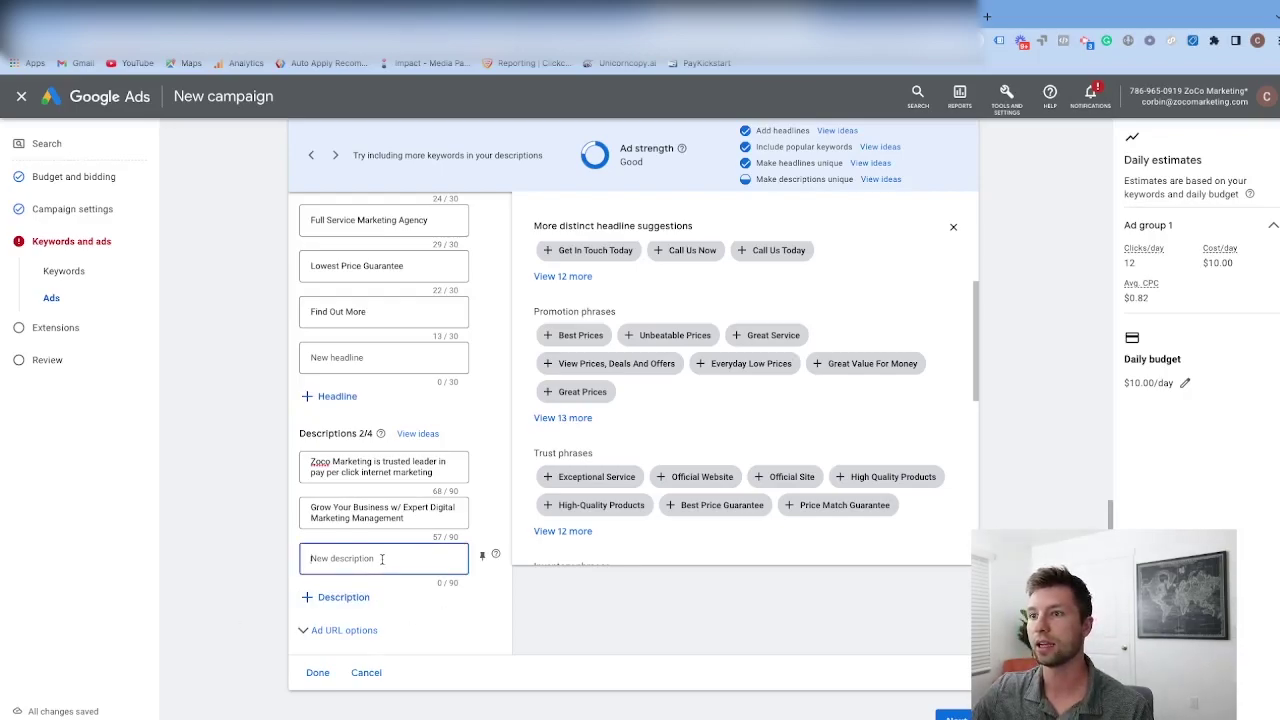
type("We help you find the path to healthy and sustainable growth with our Built 2 Grow system")
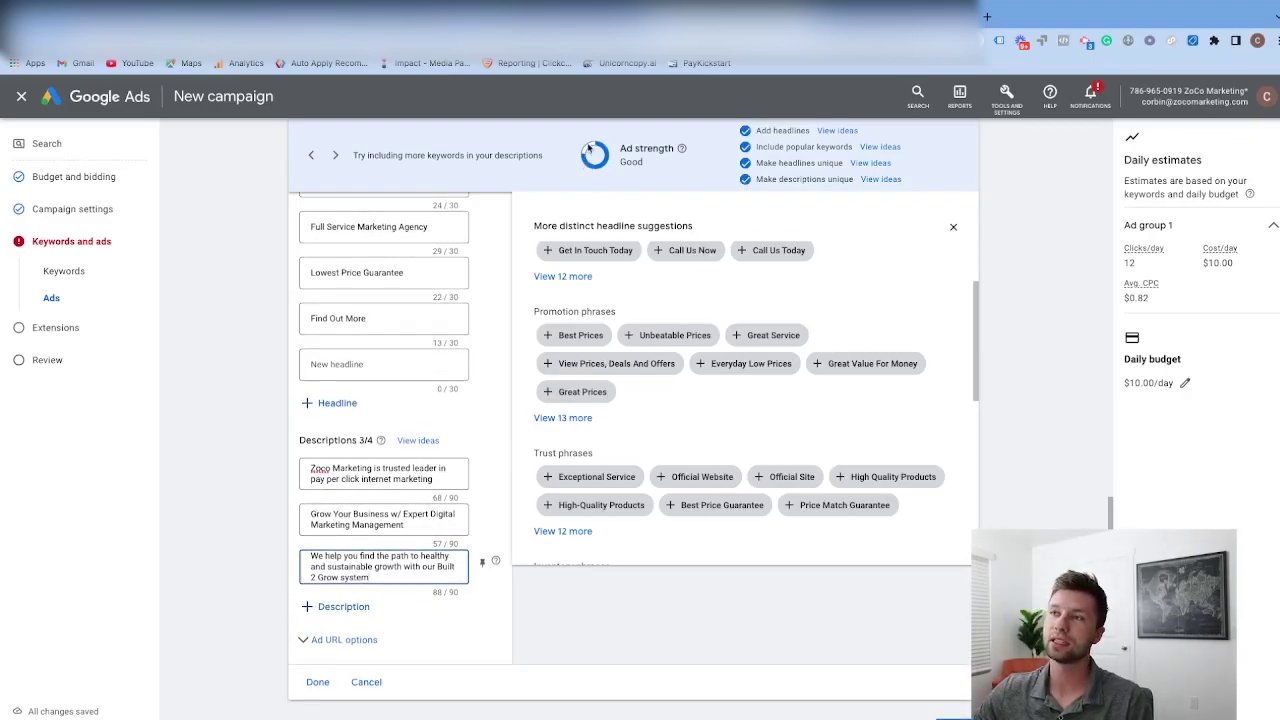
- Review the ad's headlines and add another empty headline field
scroll(423, 466, "up", 2)
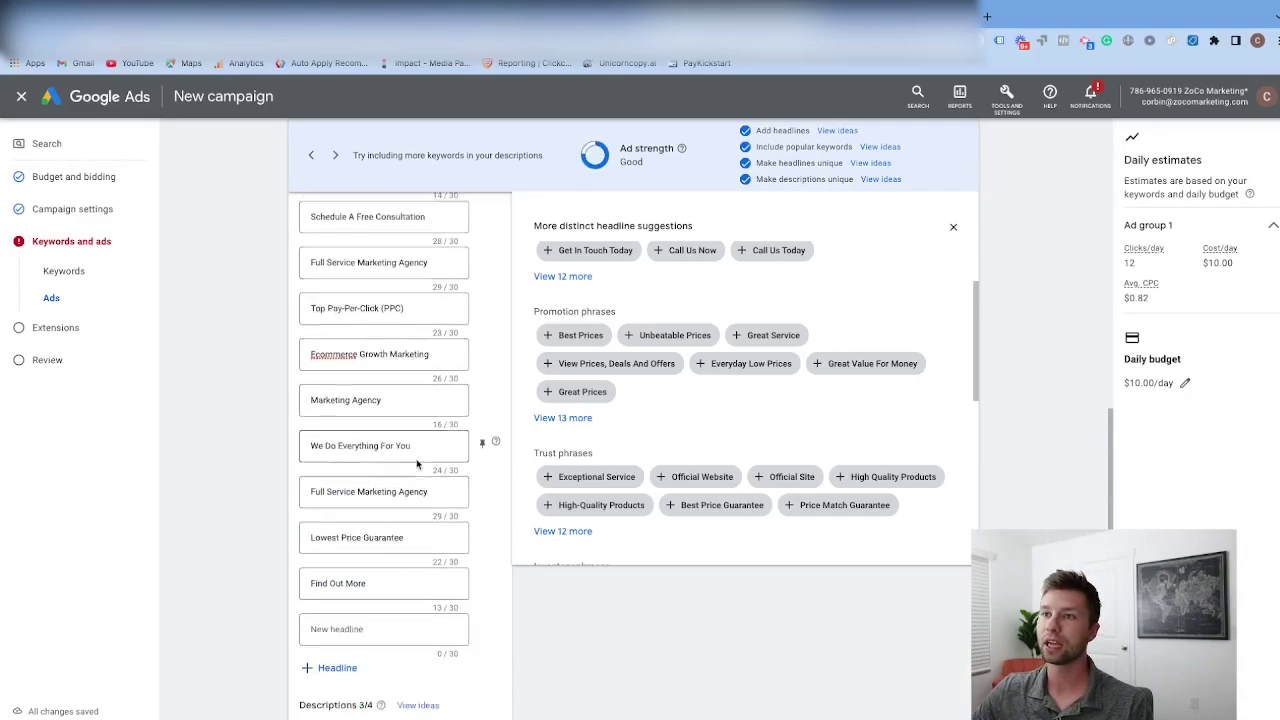
left_click(337, 563)
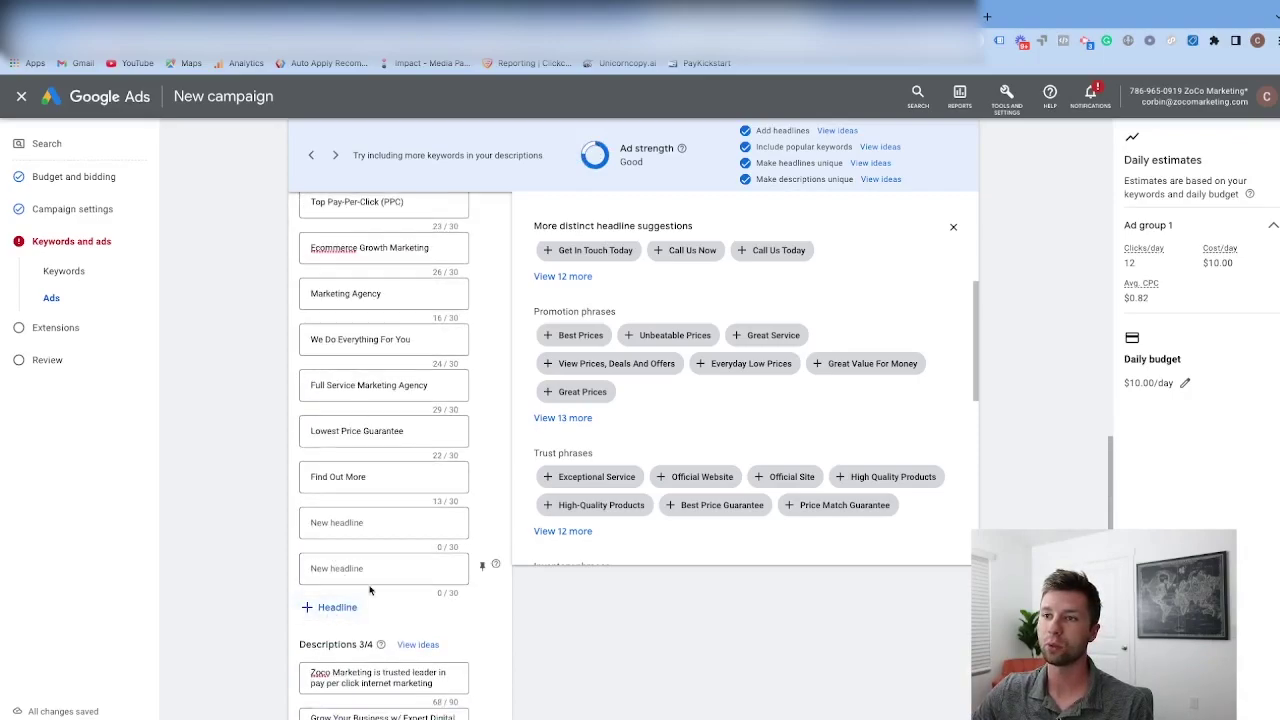
scroll(345, 578, "down", 3)
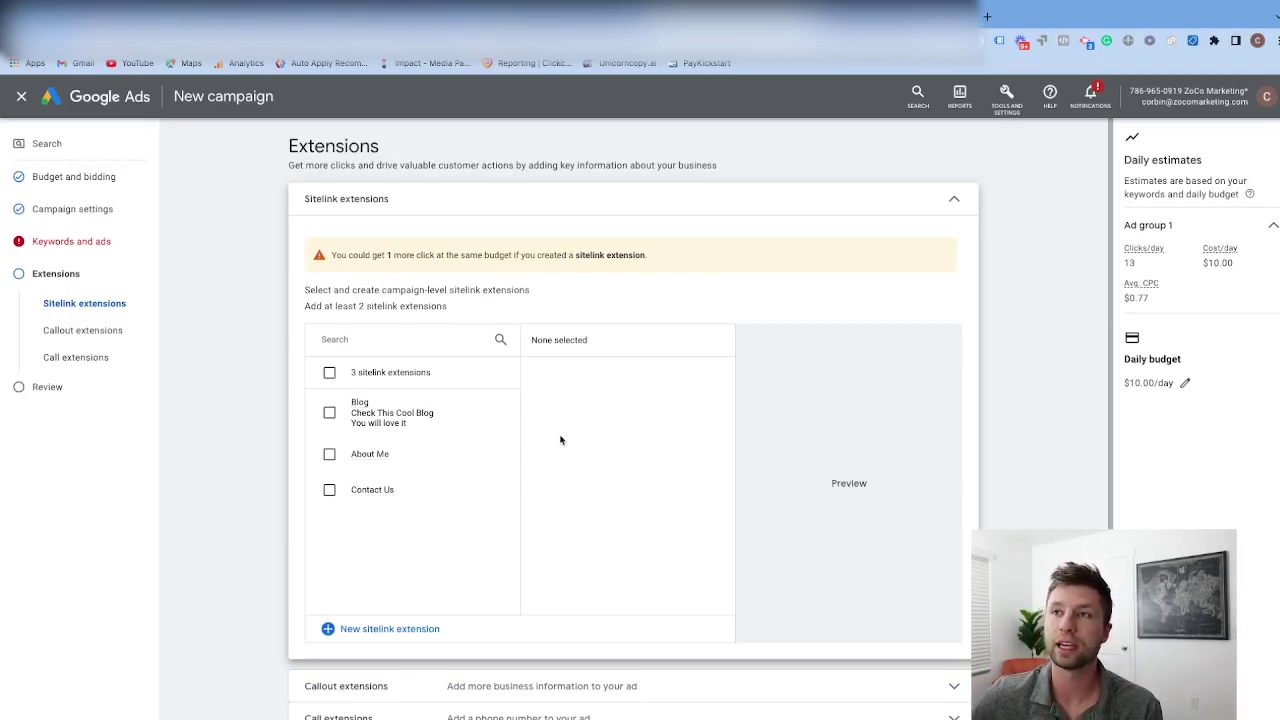
- Review the available sitelink extensions and search Google for "dentist near me" in a new browser tab
left_click_drag(356, 372, 459, 384)
scroll(443, 394, "down", 1)
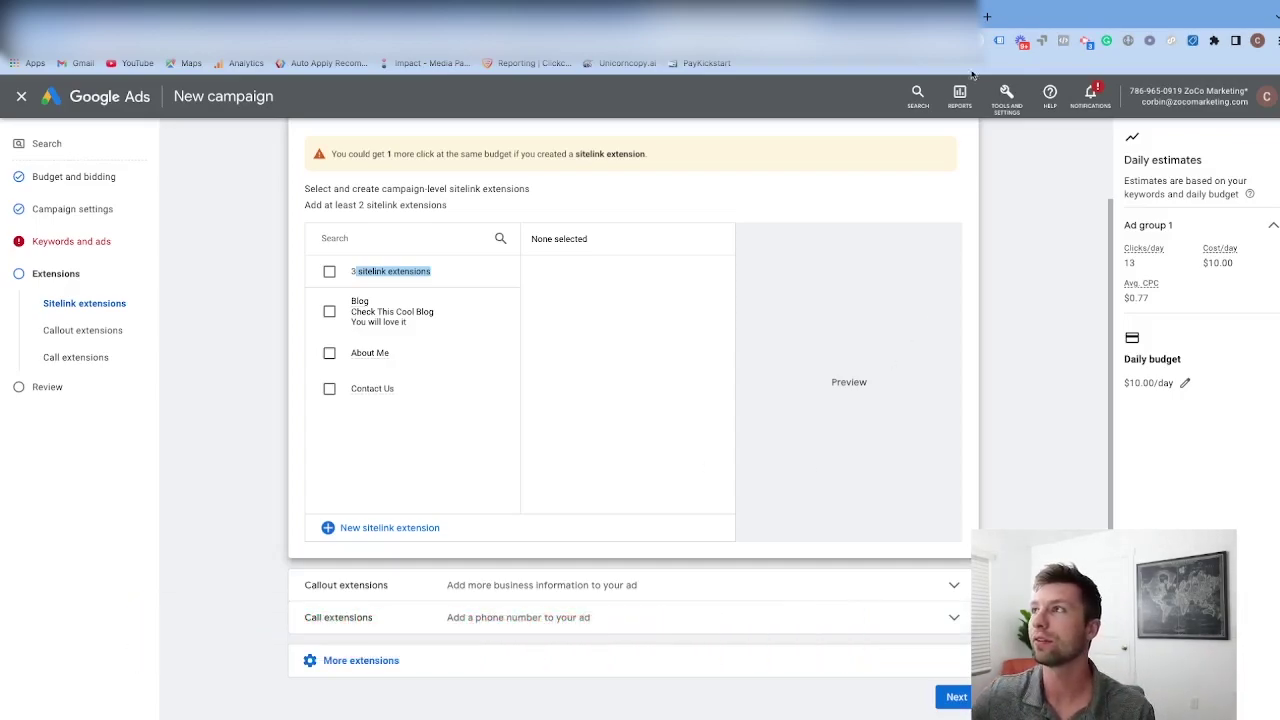
left_click(987, 16)
type("dent")
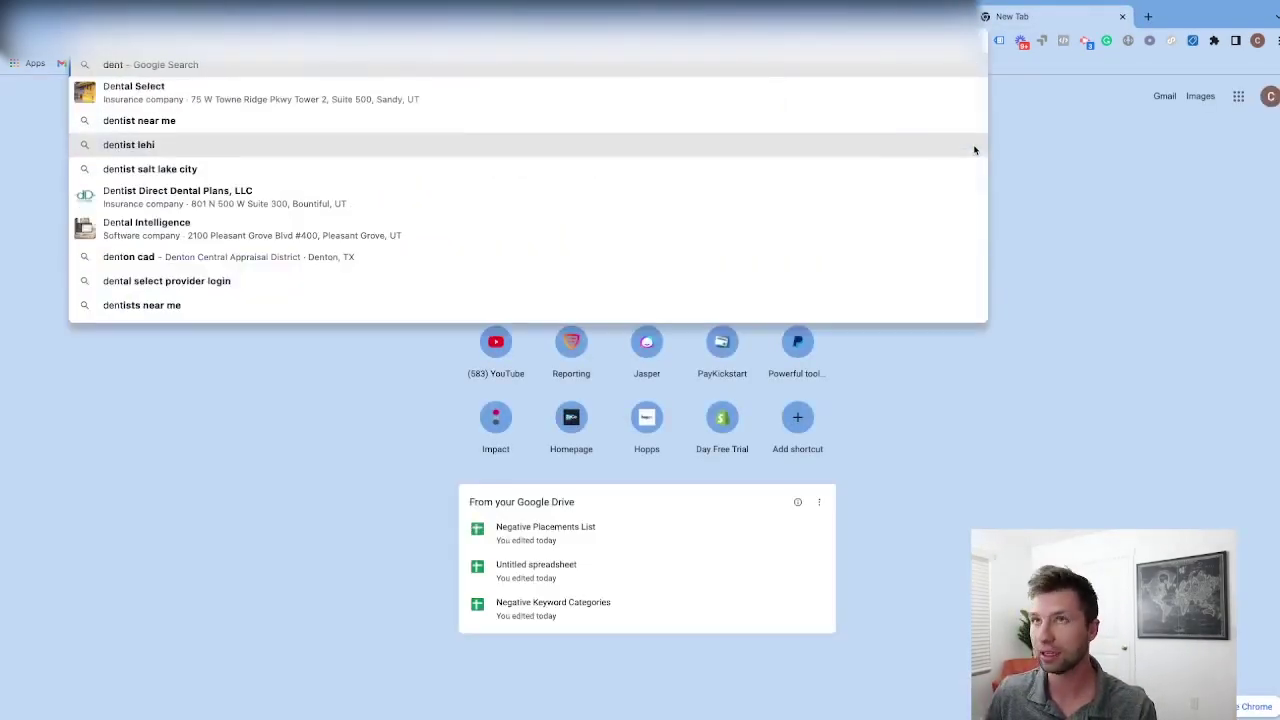
type("ist near me")
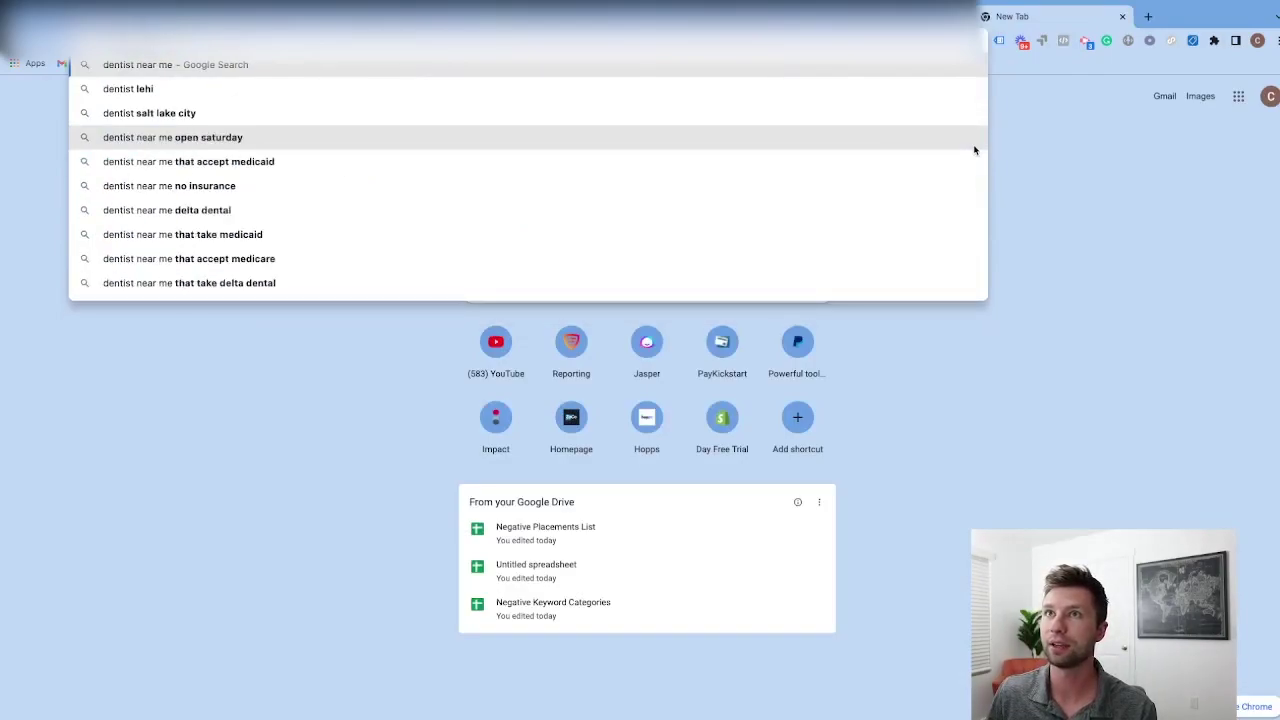
key("Return")
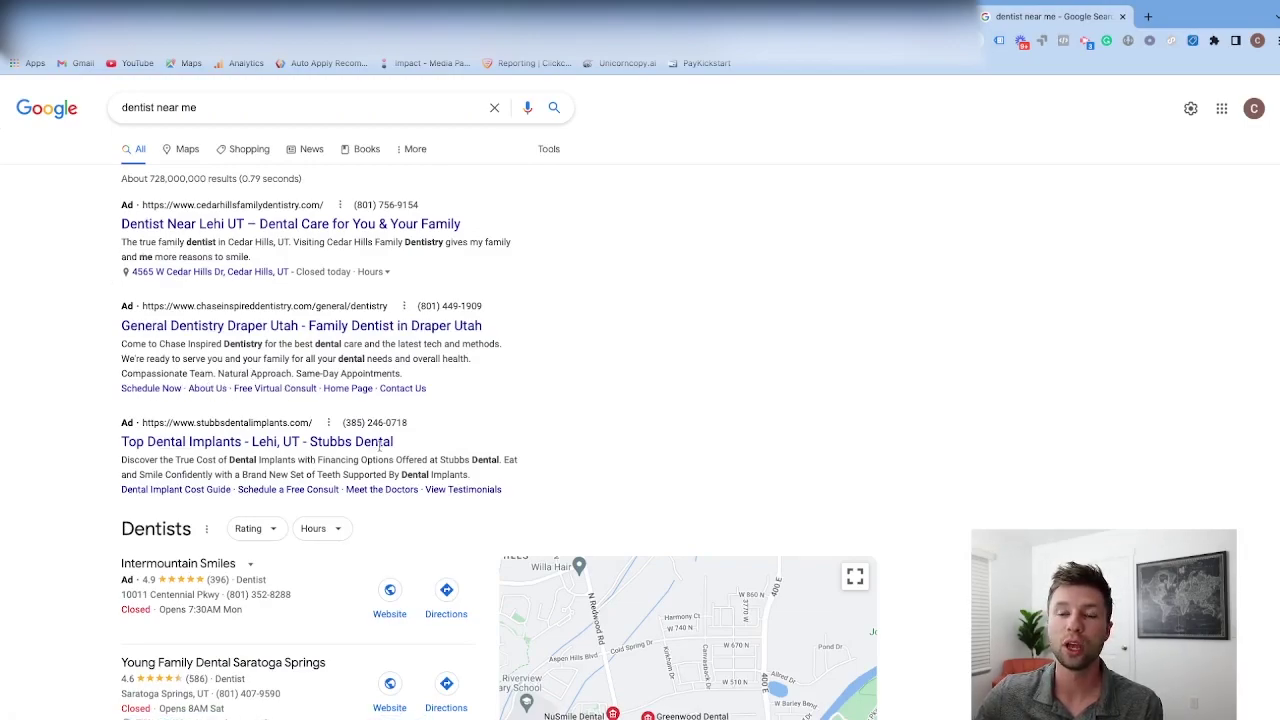
- Examine the call and sitelink extensions shown in the dental search ads
scroll(178, 416, "down", 1)
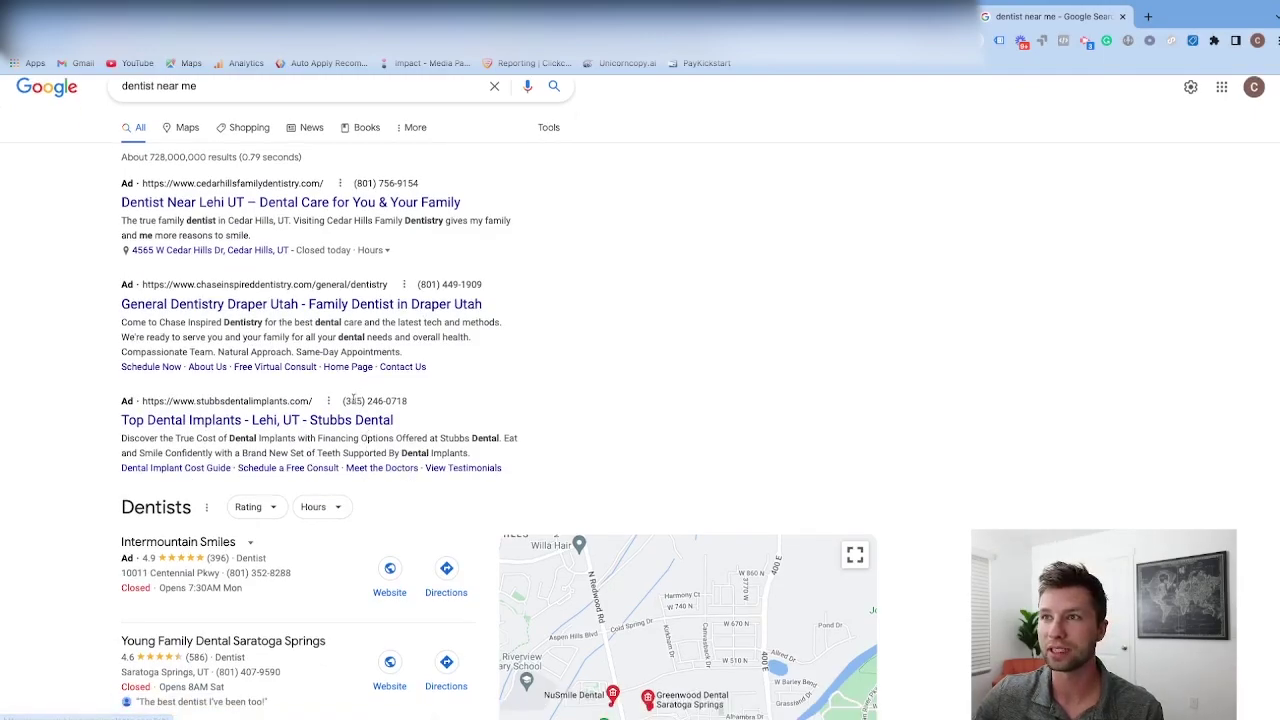
left_click_drag(348, 400, 410, 404)
scroll(255, 364, "up", 1)
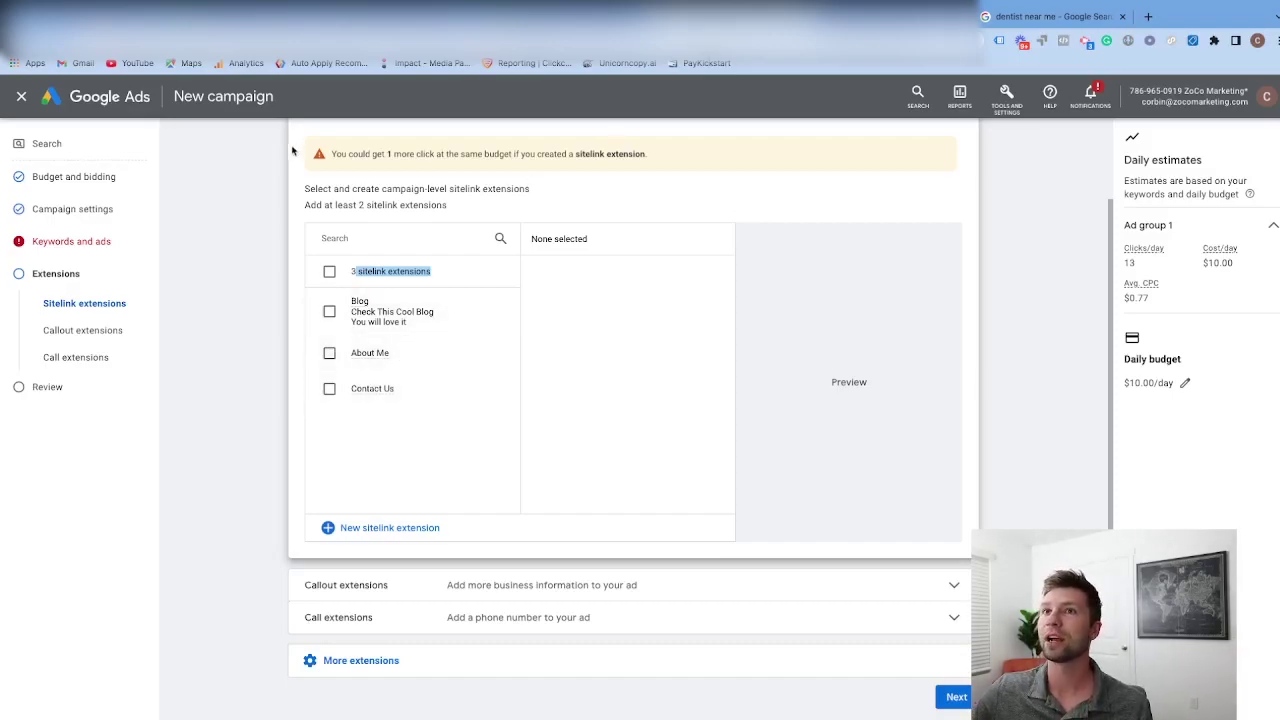
- Exit the new campaign setup and discard the unsaved changes
left_click(21, 97)
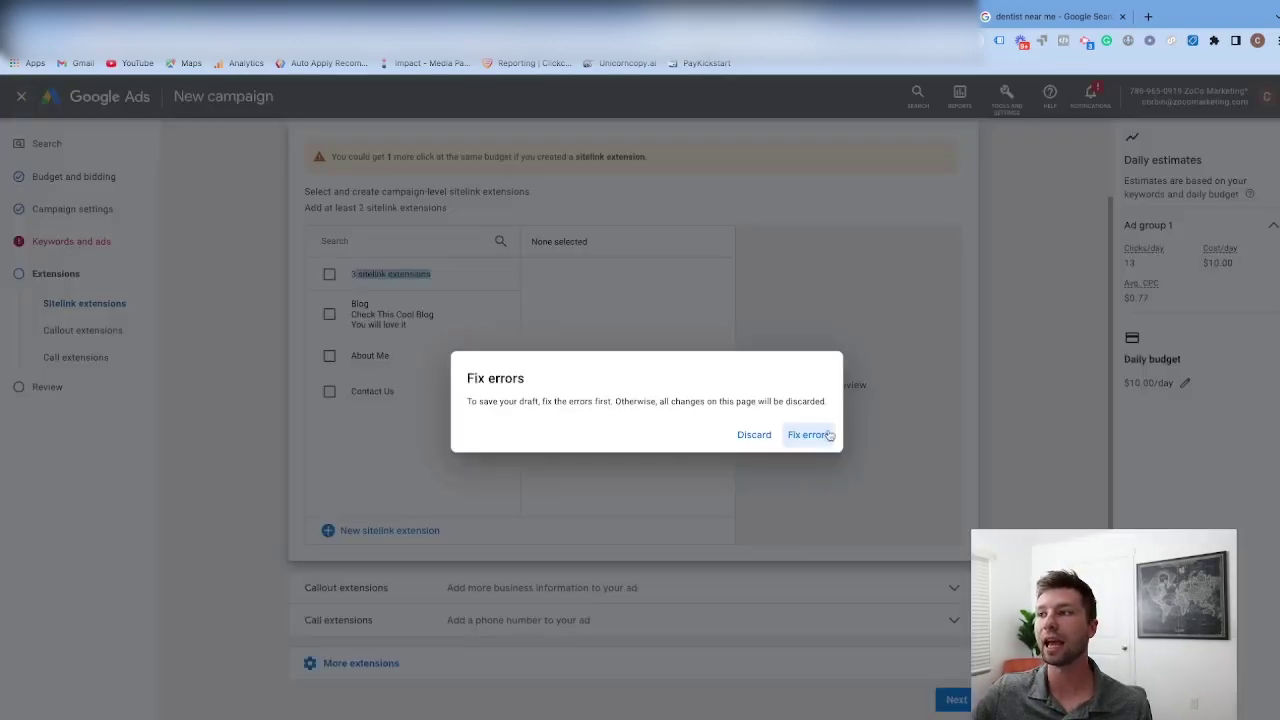
left_click(754, 435)
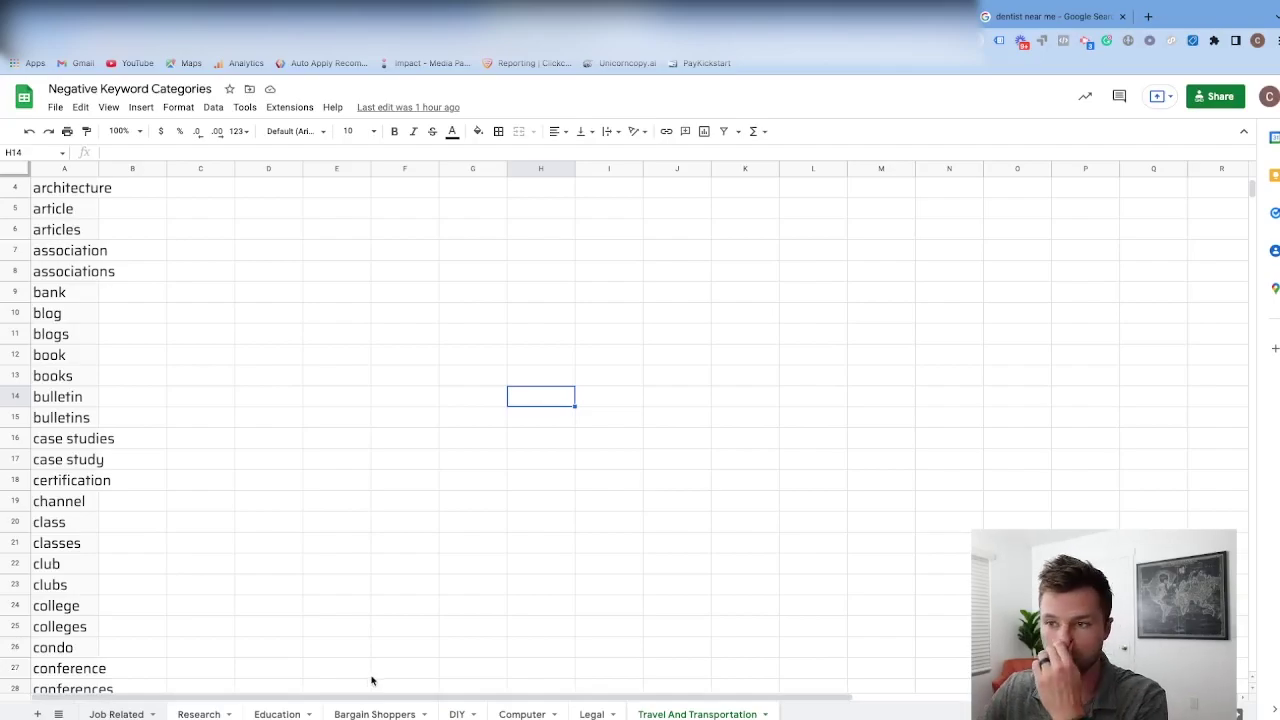
- Review the keywords in the Bargain Shoppers and Education lists of the Negative Keyword Categories spreadsheet
left_click(365, 712)
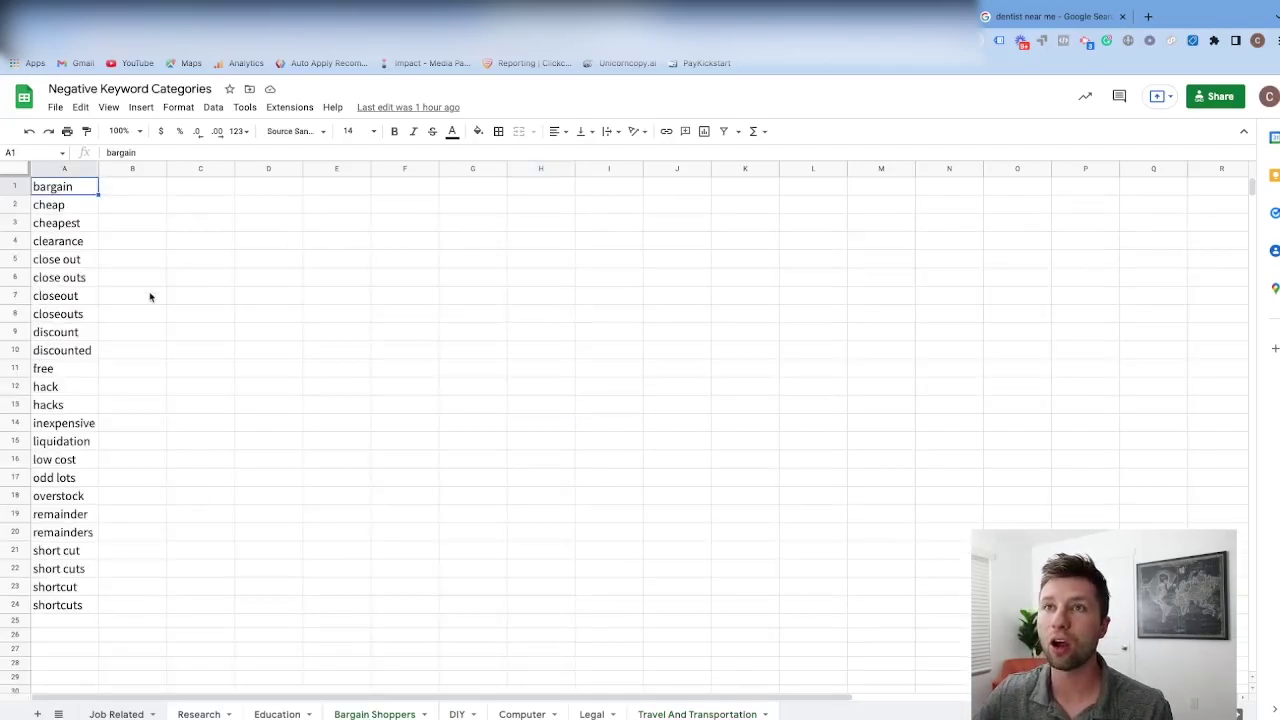
left_click_drag(58, 192, 110, 606)
left_click(274, 572)
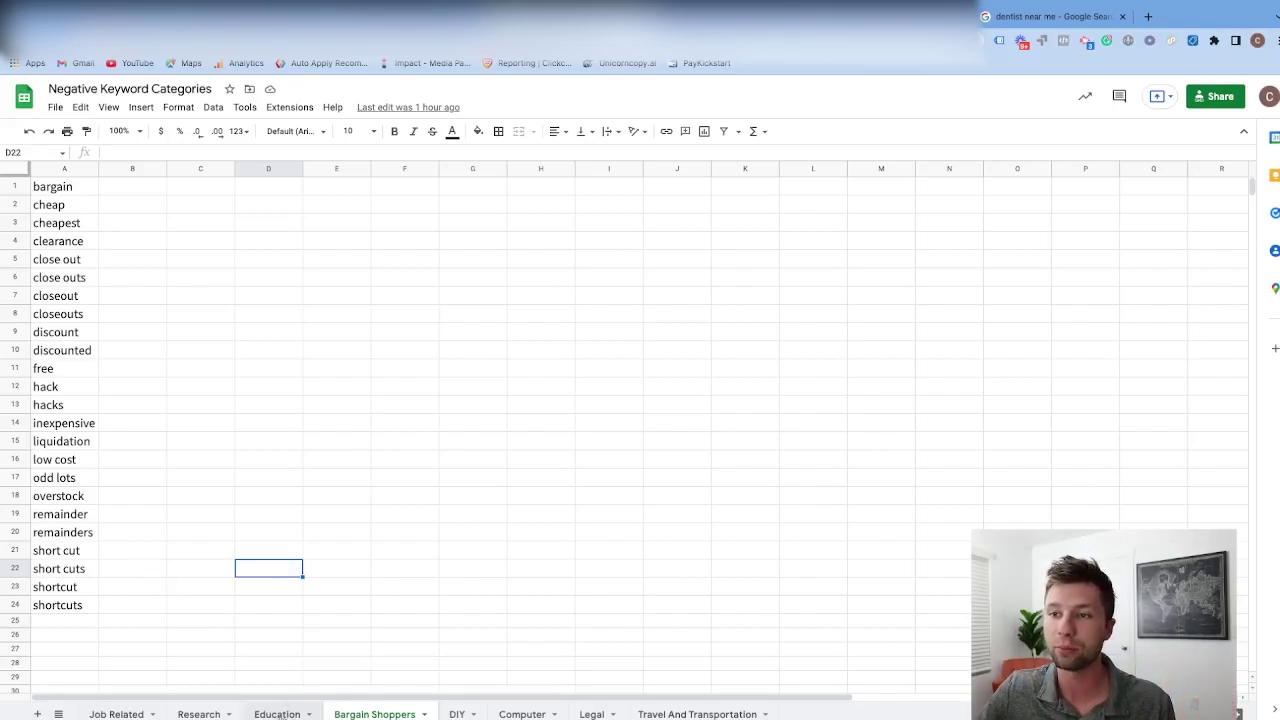
left_click(278, 714)
left_click_drag(55, 278, 98, 532)
left_click(194, 532)
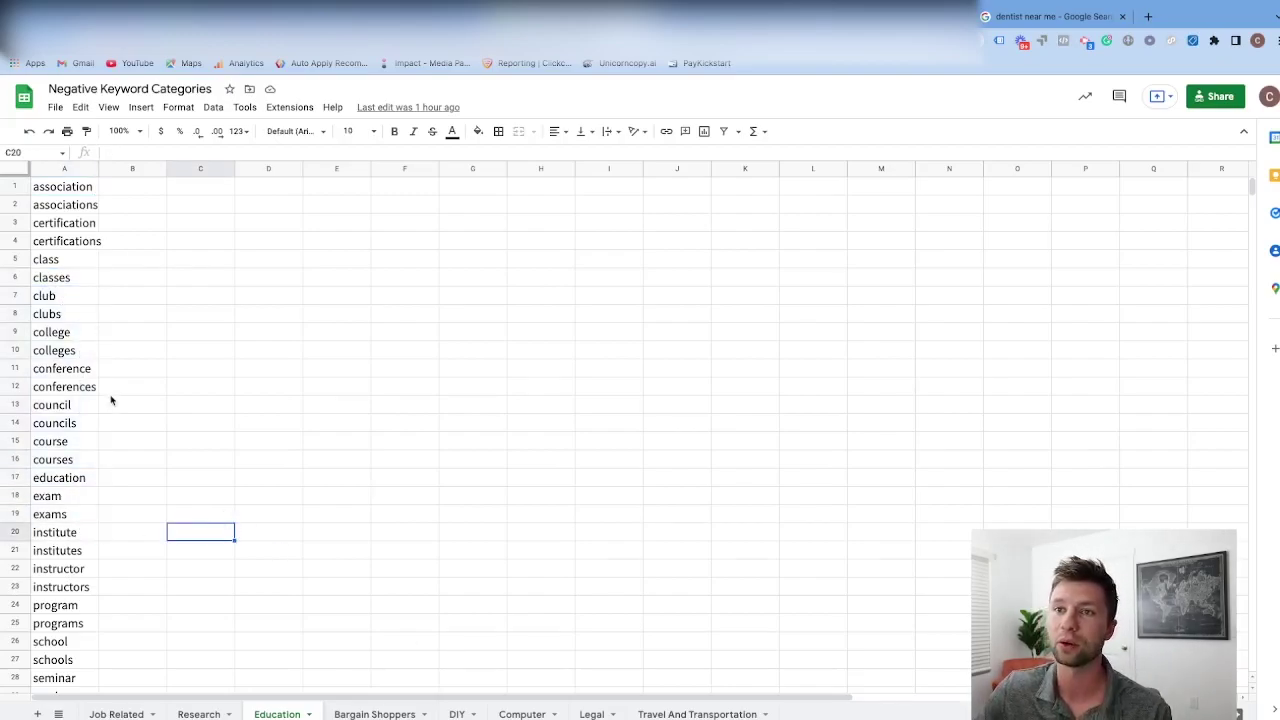
- Copy the complete Bargain Shoppers keyword list, from "bargain" to "shortcuts" in cells A1:A24
left_click(374, 713)
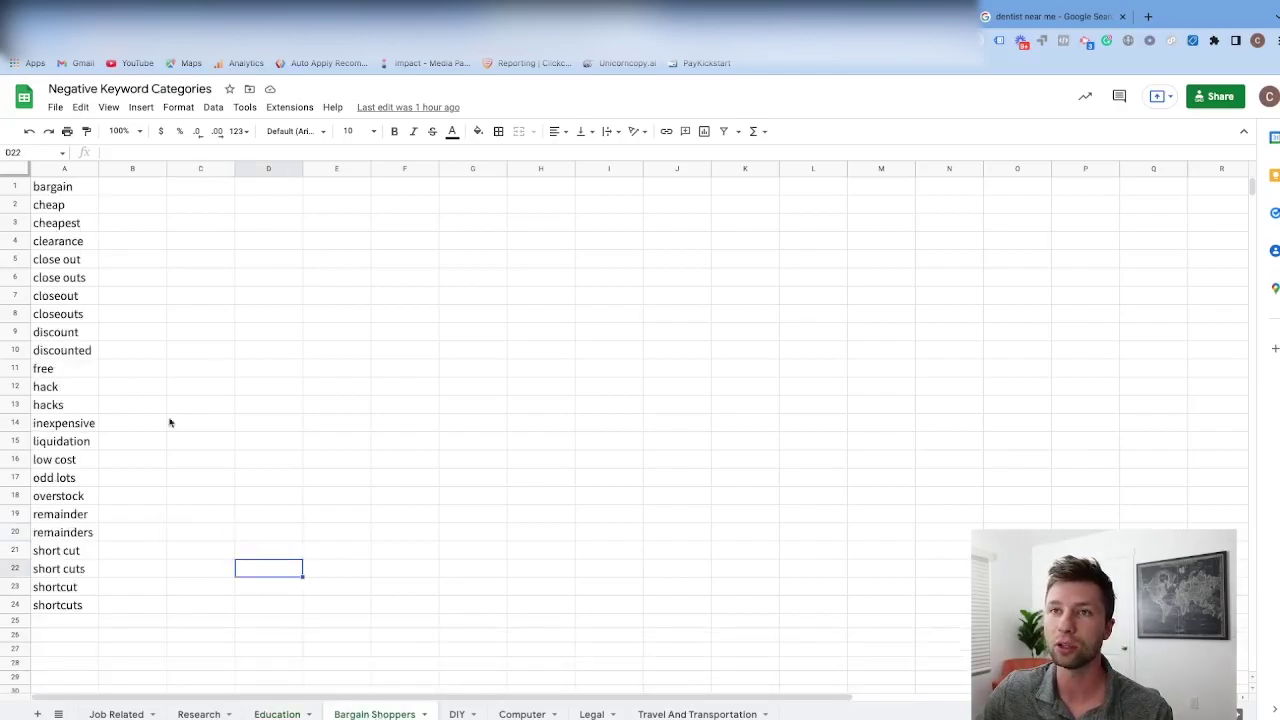
left_click_drag(55, 187, 55, 607)
key("ctrl+c")
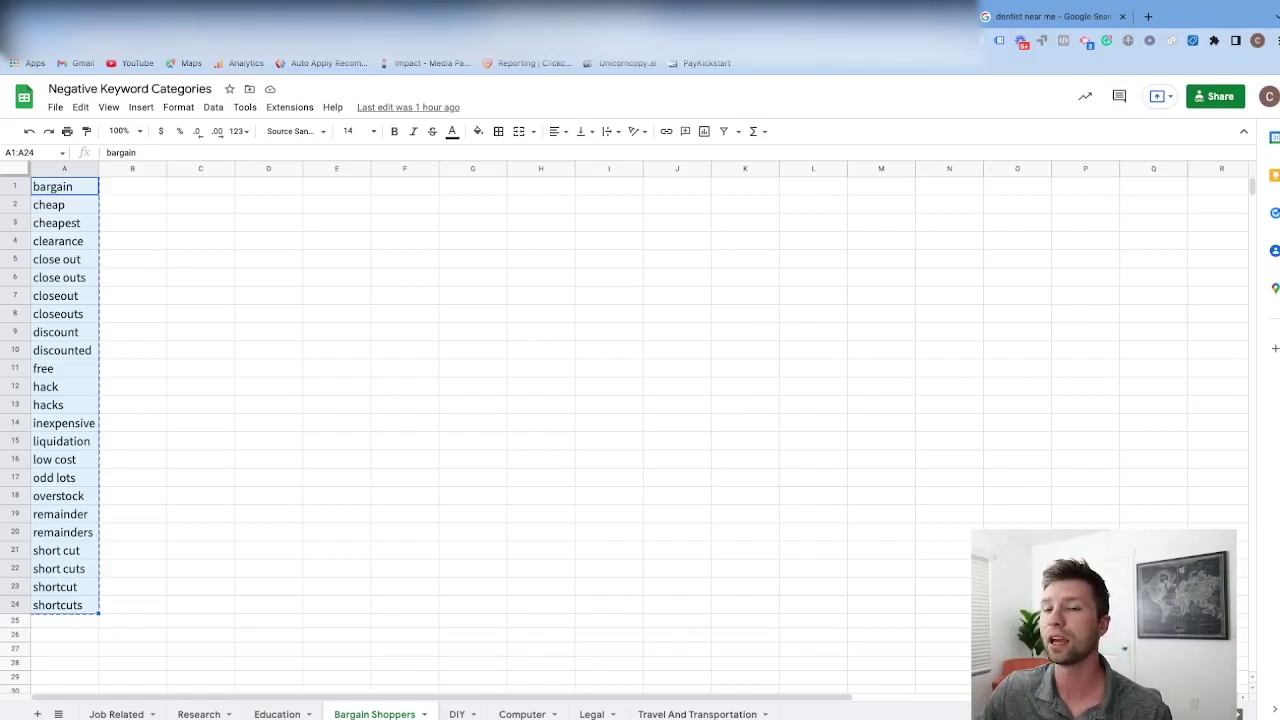
- Switch to Google Ads and open the negative keywords of the PPC campaign
left_click(565, 20)
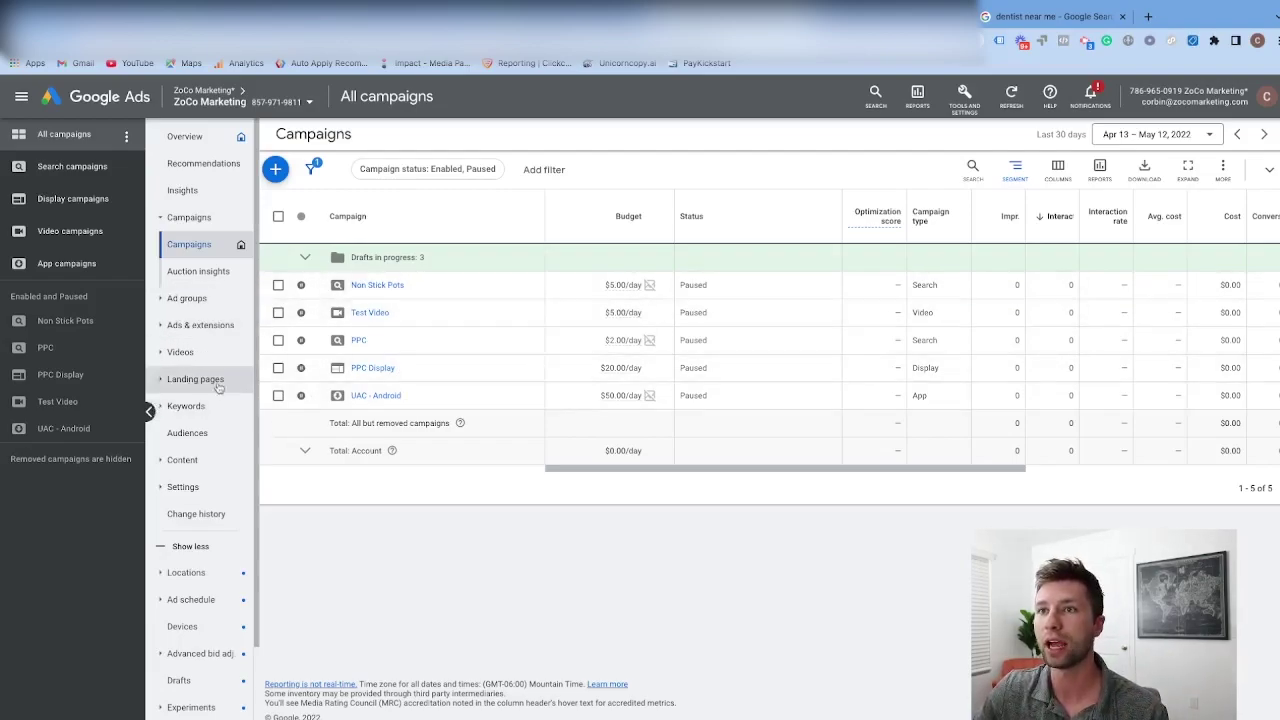
left_click(45, 347)
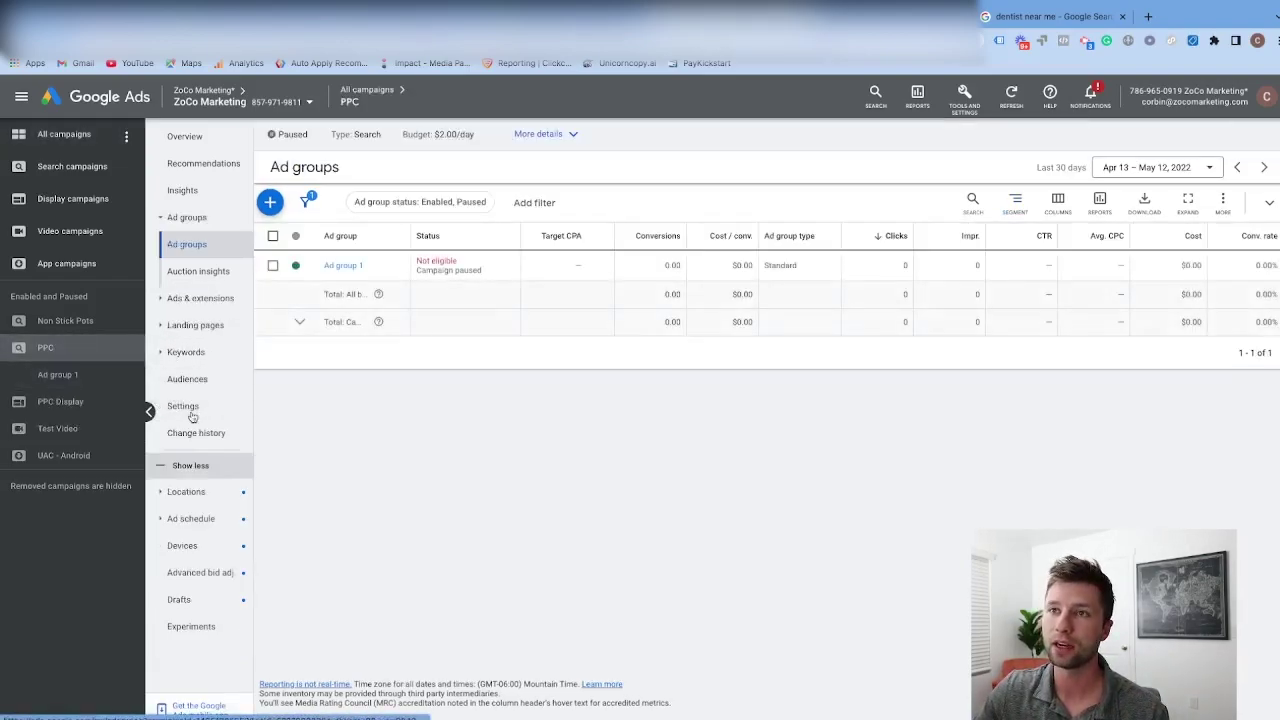
left_click(200, 353)
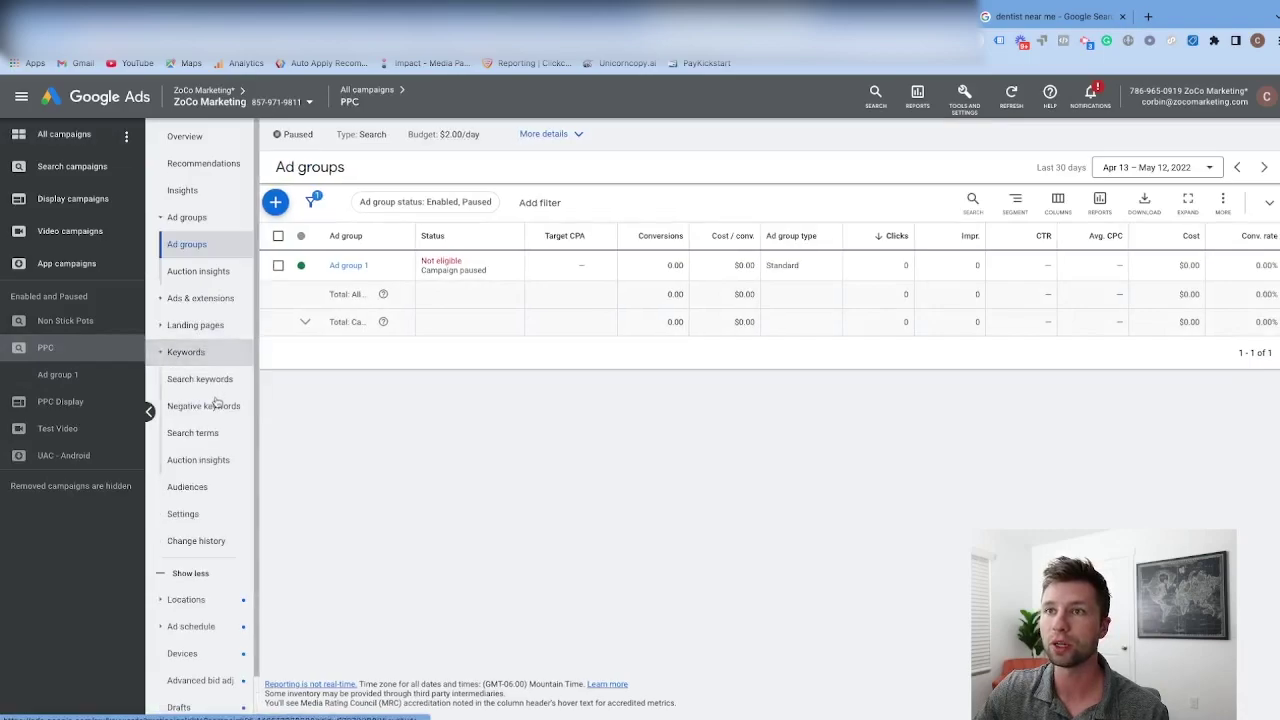
left_click(205, 360)
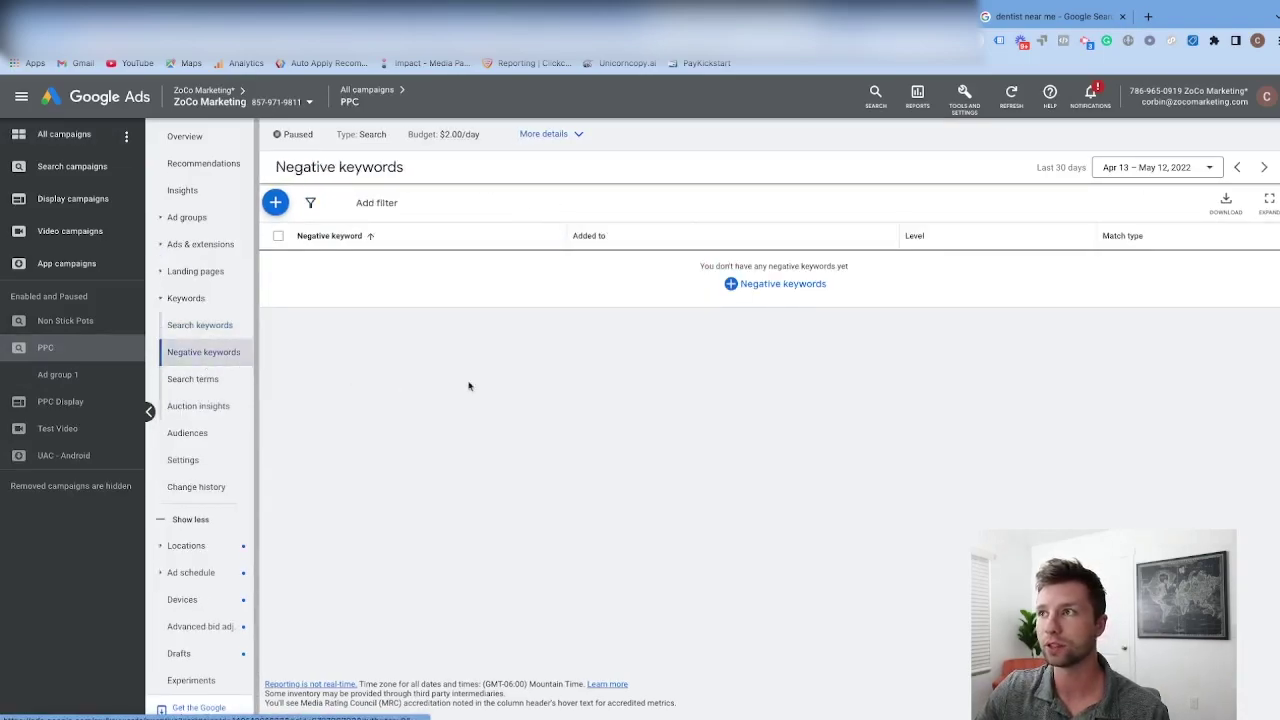
- Add the copied bargain shopper terms as campaign-level negative keywords for PPC and save them
left_click(730, 284)
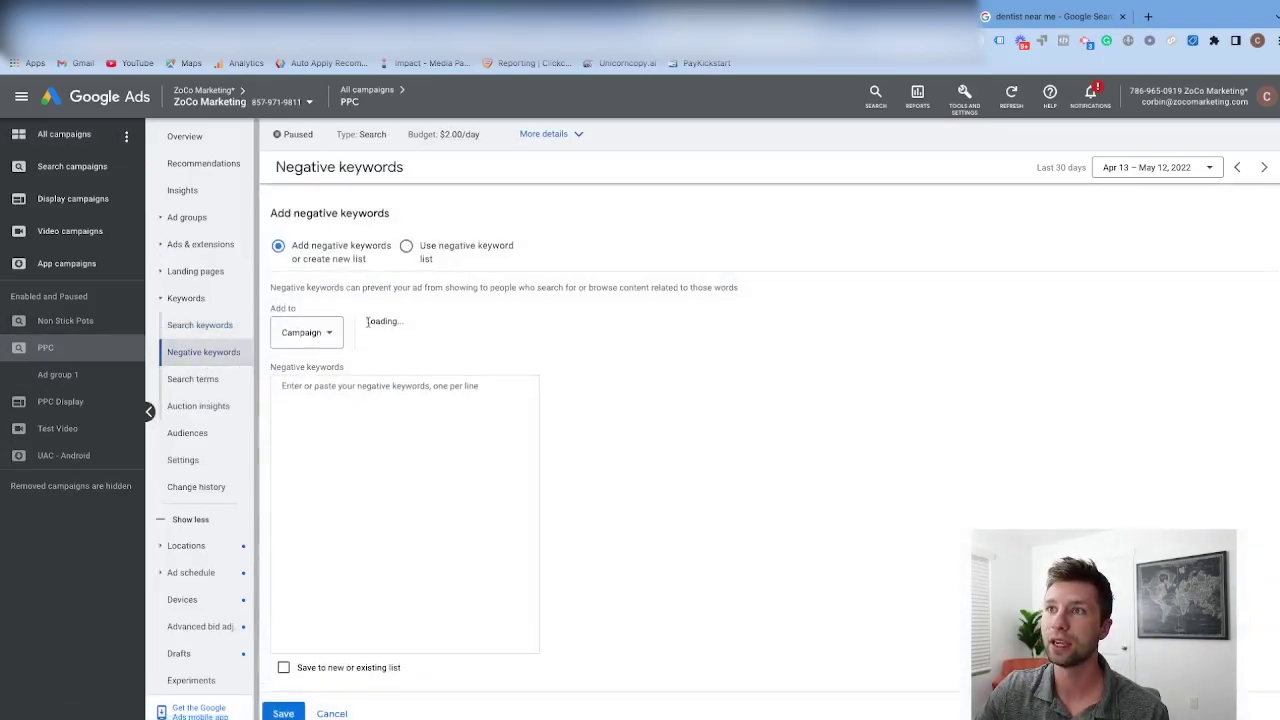
left_click(303, 405)
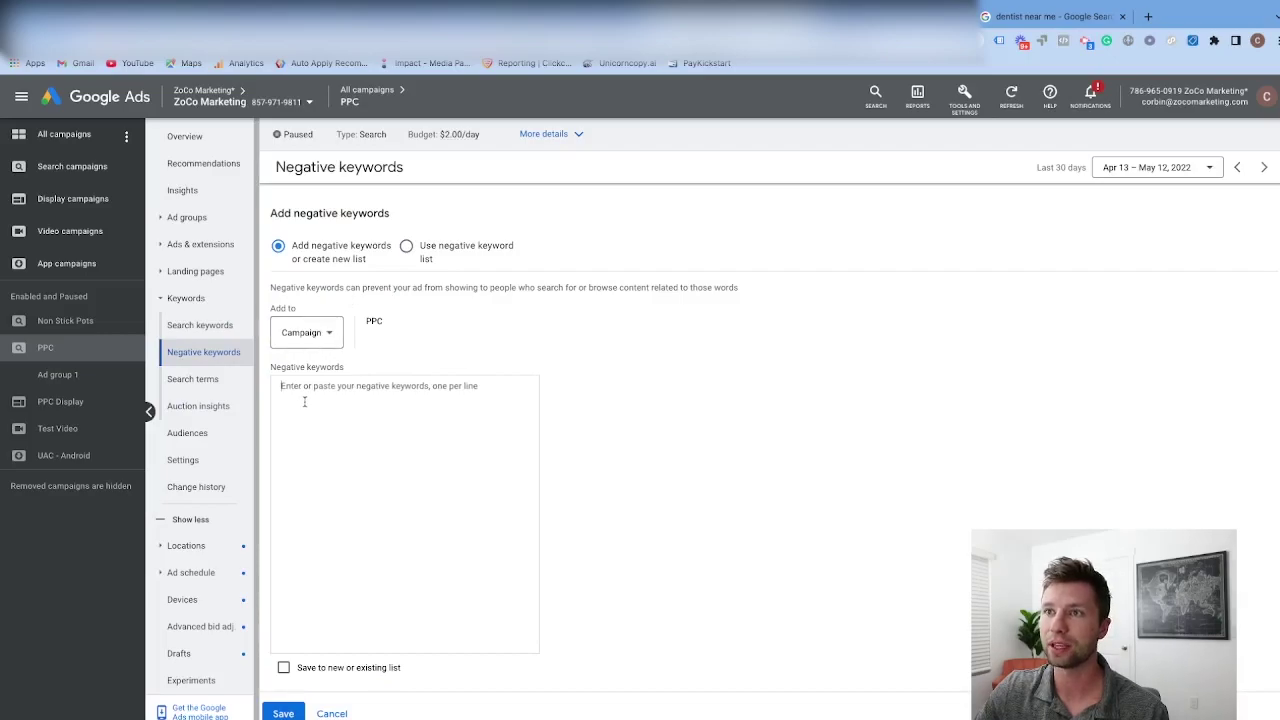
key("ctrl+v")
scroll(333, 535, "down", 2)
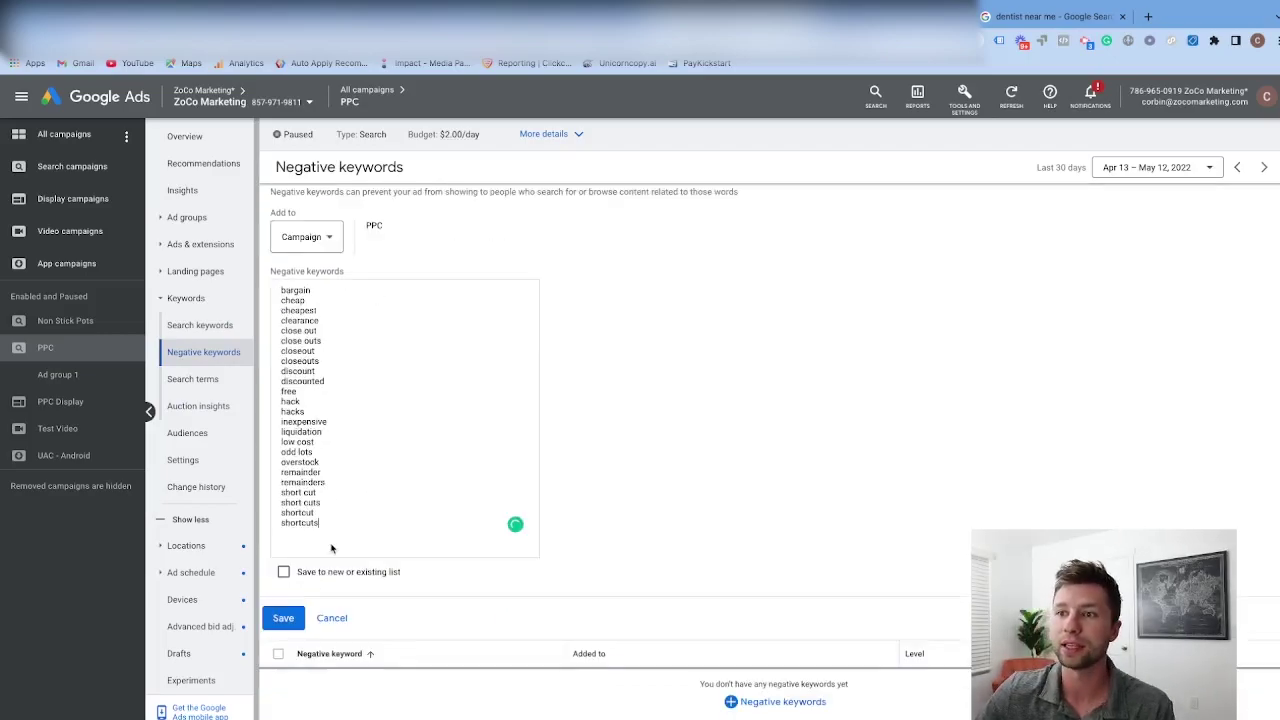
left_click(303, 615)
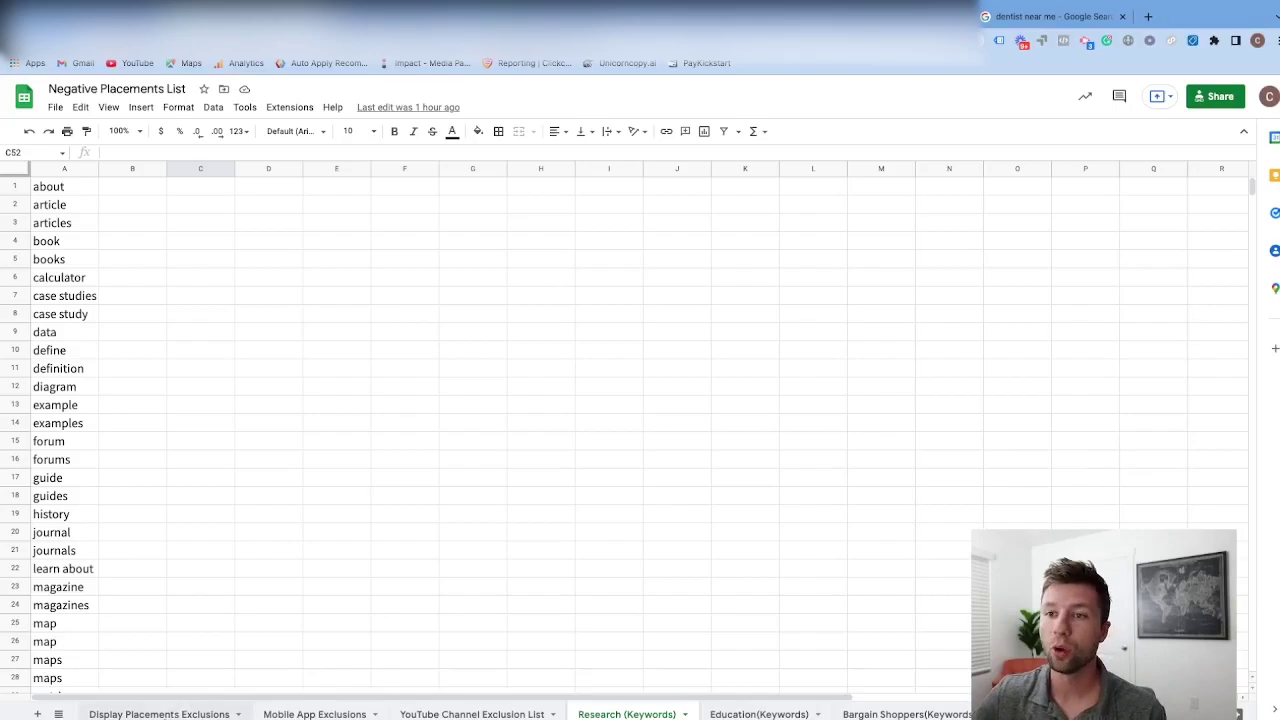
- Review the display placement, mobile app and YouTube channel exclusion lists in the Negative Placements List spreadsheet
left_click(183, 714)
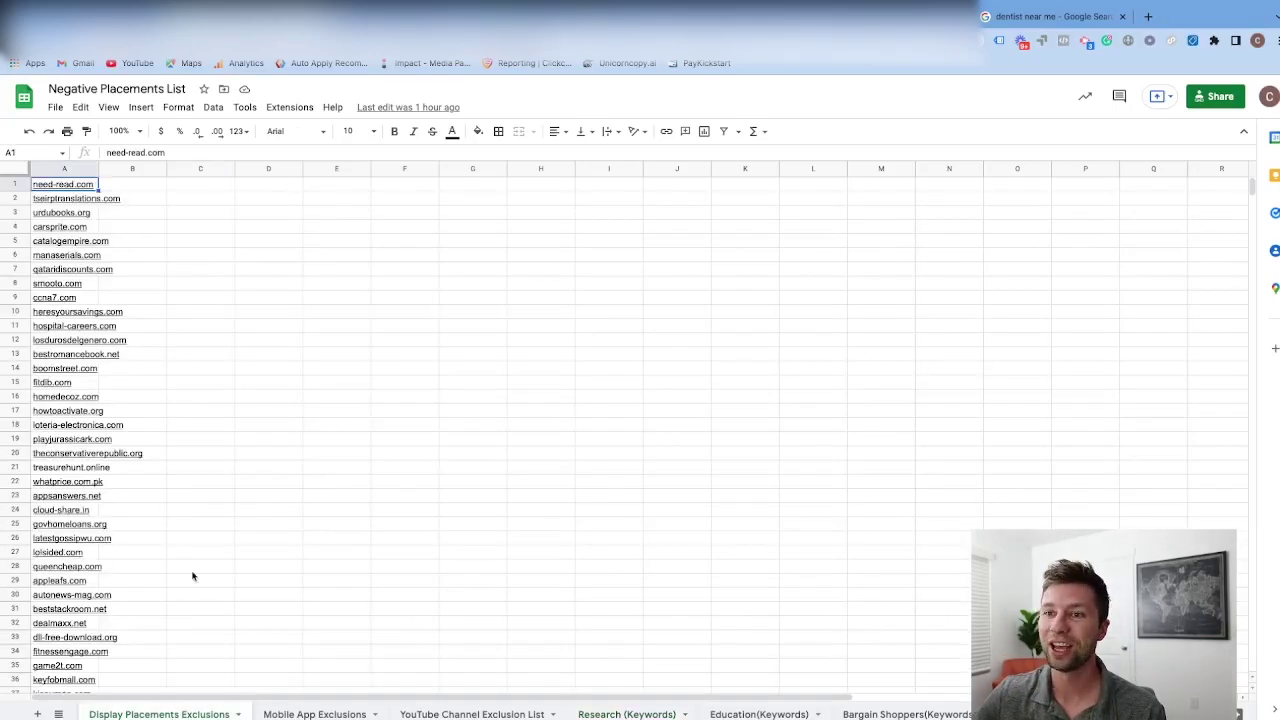
left_click(314, 714)
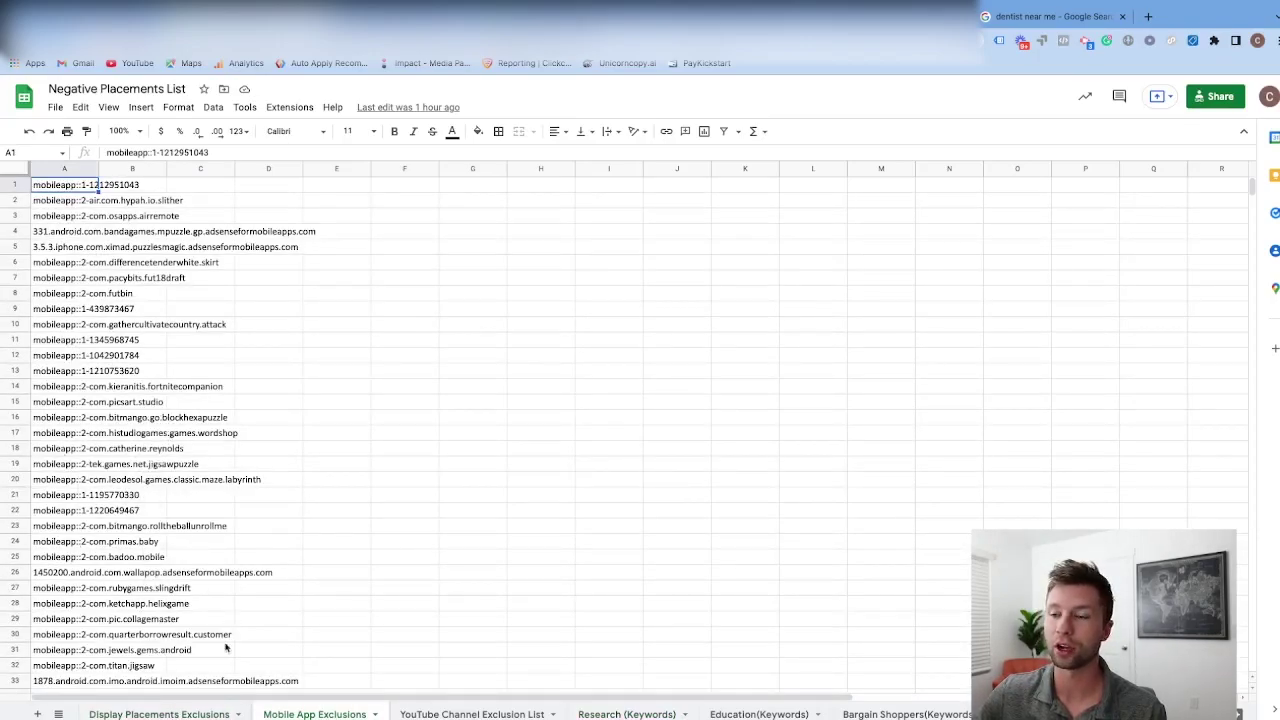
scroll(405, 691, "down", 1)
left_click(468, 714)
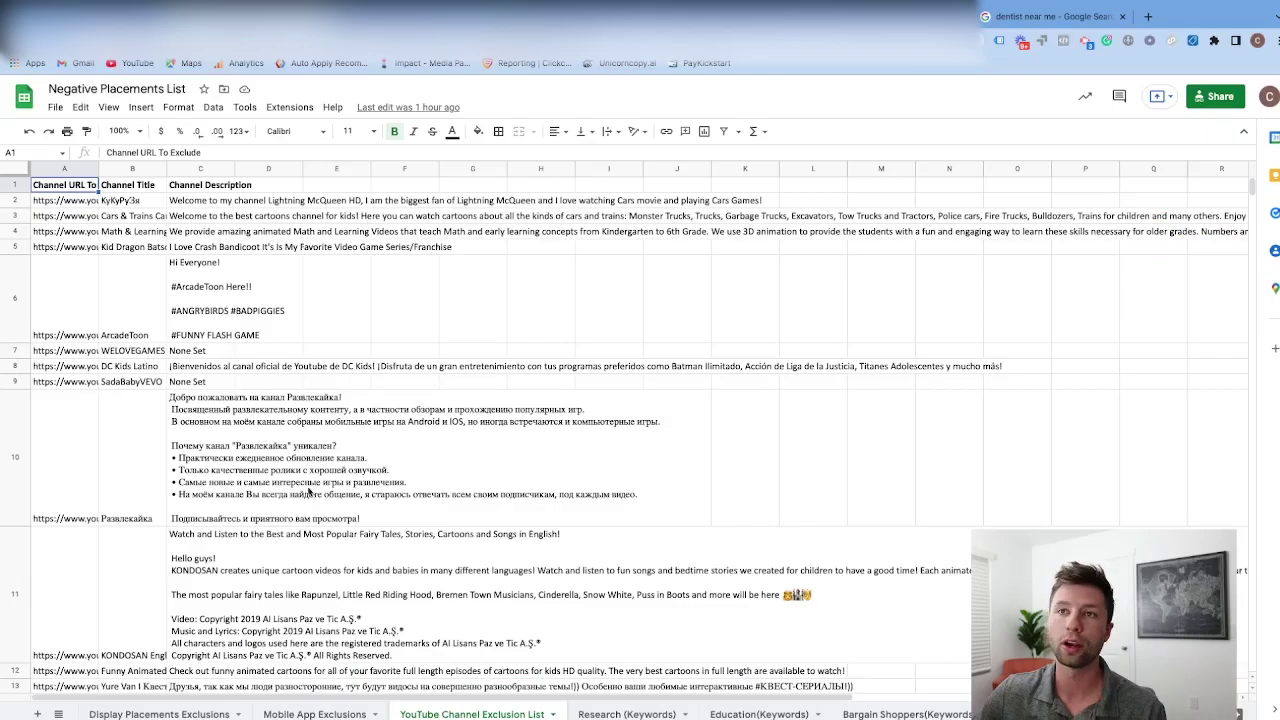
scroll(231, 491, "down", 20)
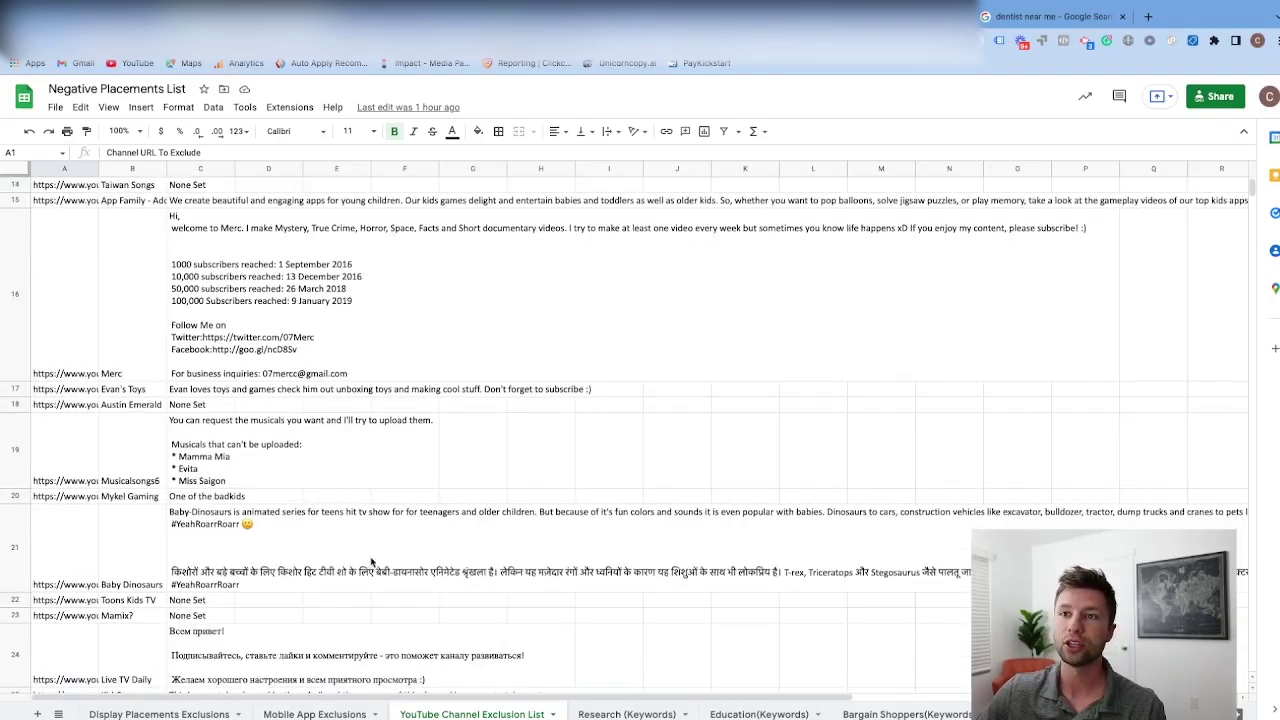
scroll(271, 493, "down", 6)
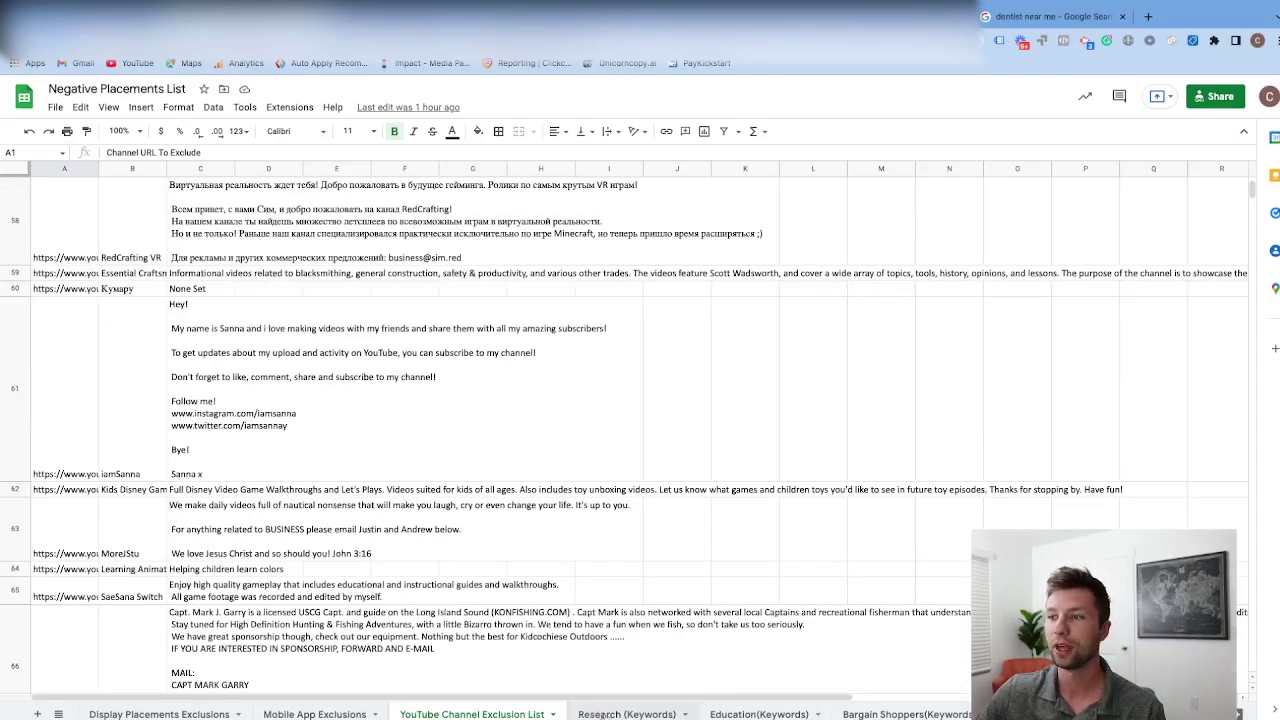
- Look through the Research, Bargain Shoppers and DIY keyword sheets of the Negative Placements List
left_click(608, 714)
left_click_drag(697, 699, 907, 712)
left_click(907, 714)
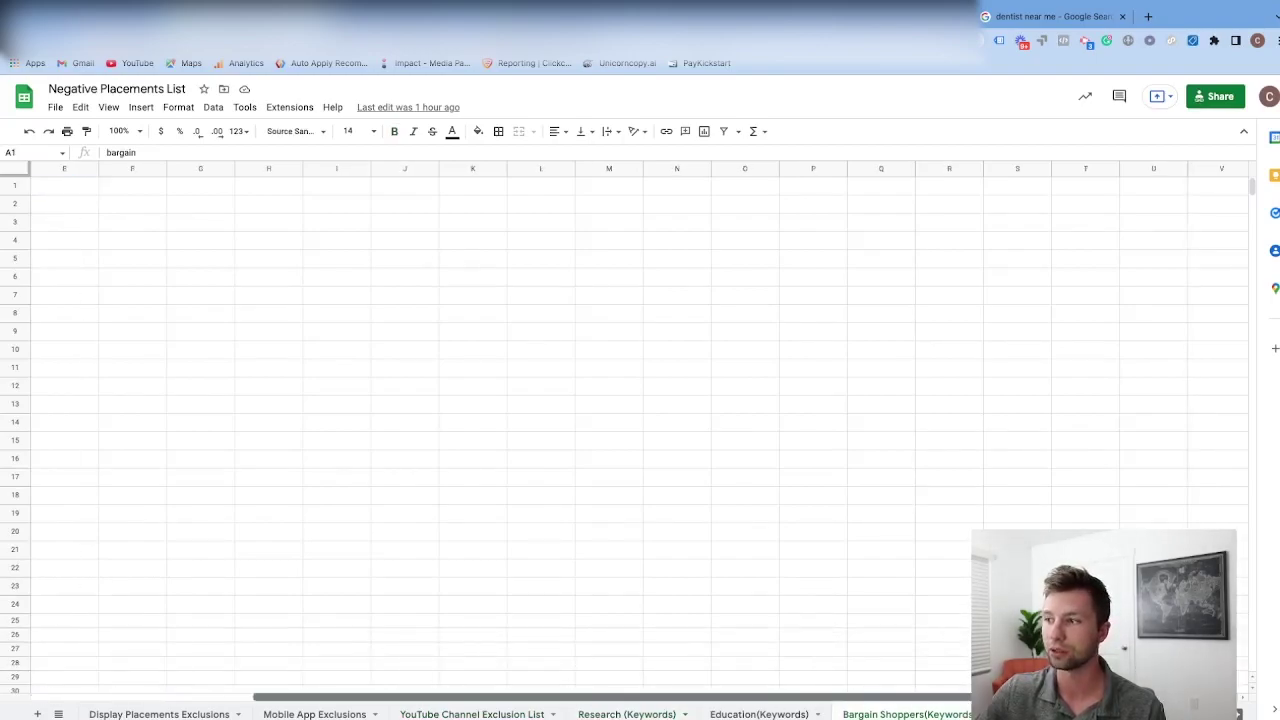
left_click(1045, 714)
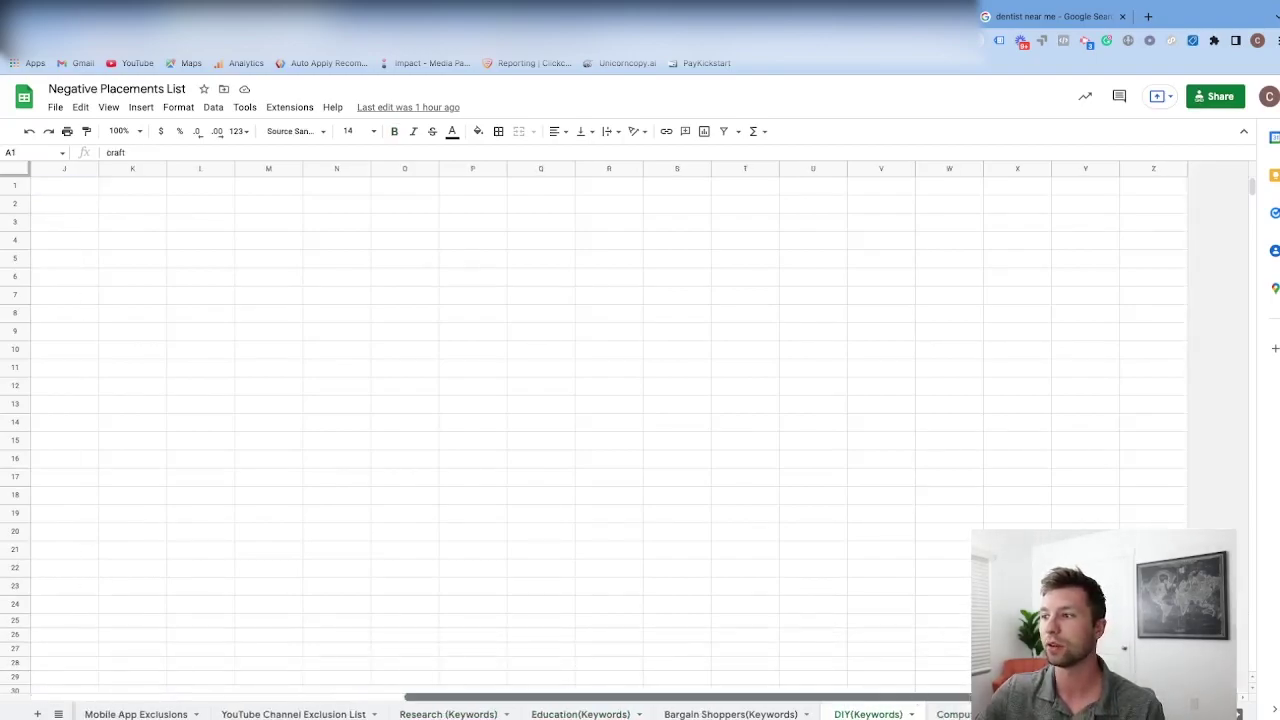